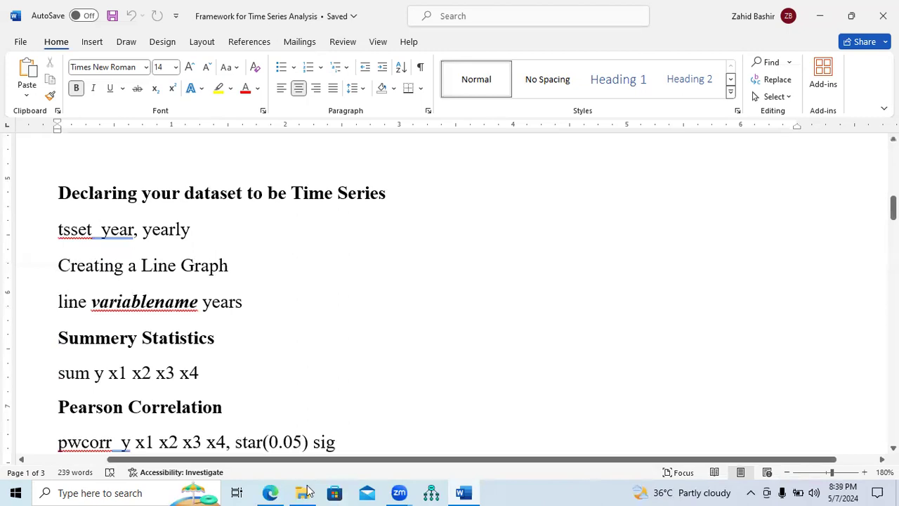
- Open the "High Income Countries new data" workbook from the Time Series folder
click(306, 491)
click(197, 129)
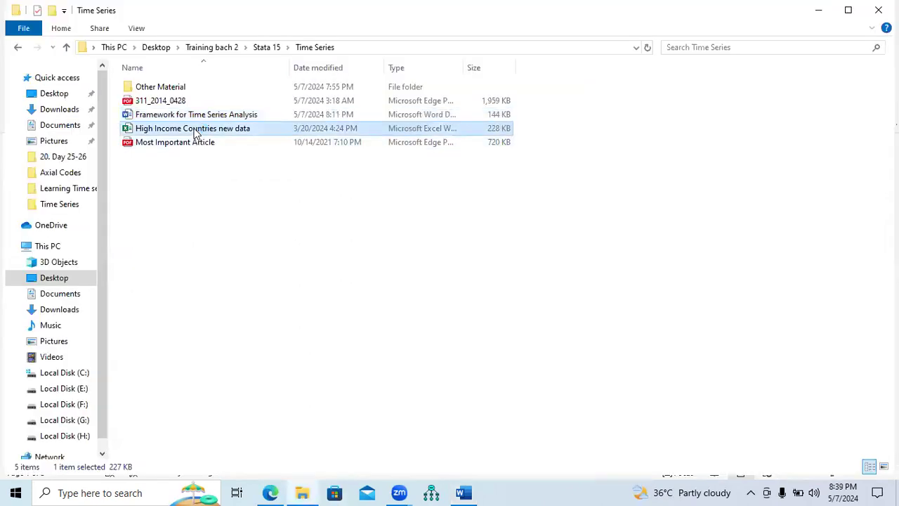
double_click(197, 130)
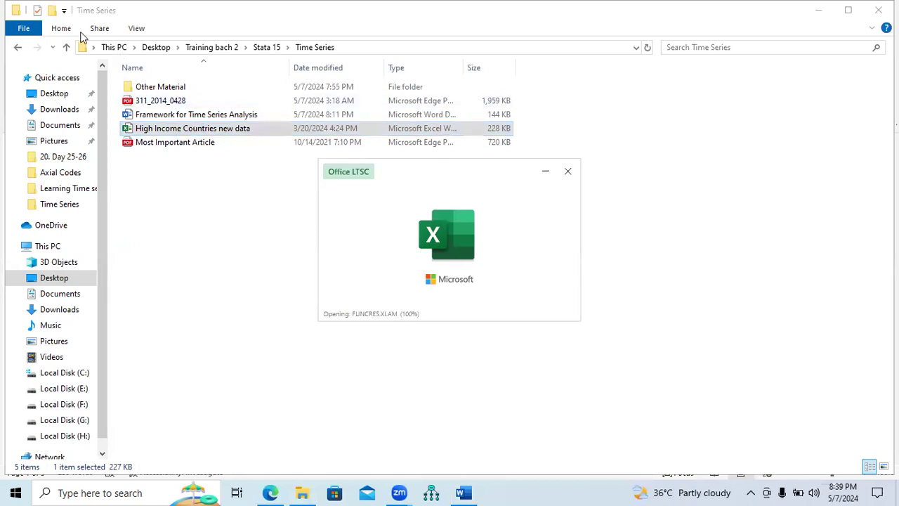
- Launch StataMP from the StataCorp_Stata_14.2_Revision_19_Dec_2017_Windows folder inside Stata 15
click(67, 48)
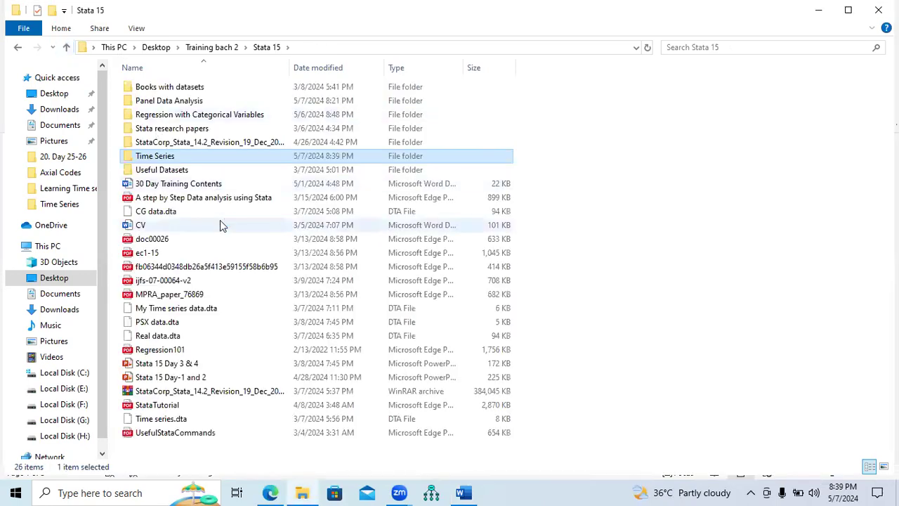
double_click(221, 142)
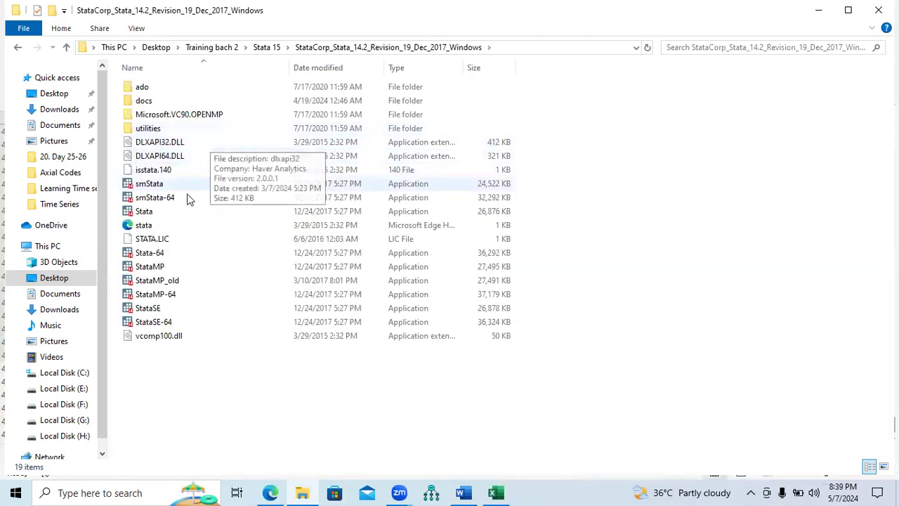
double_click(165, 267)
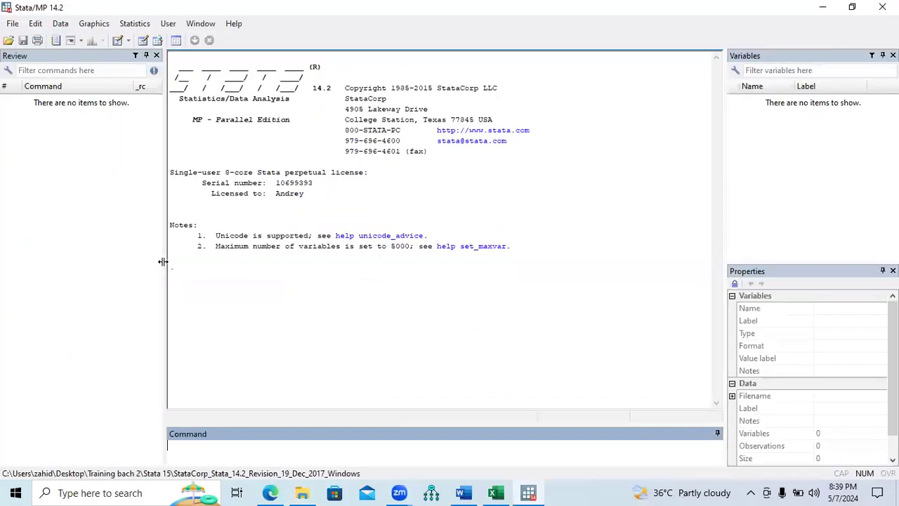
- Switch to Excel and examine Australia's 2000–2021 records, from Years to RGR, on the Log Data sheet
click(495, 491)
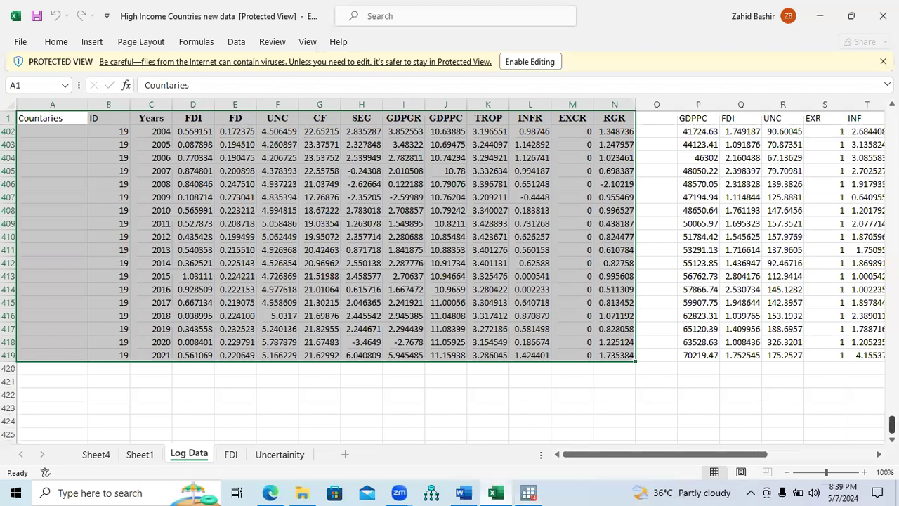
drag(892, 424, 890, 419)
drag(891, 372, 891, 118)
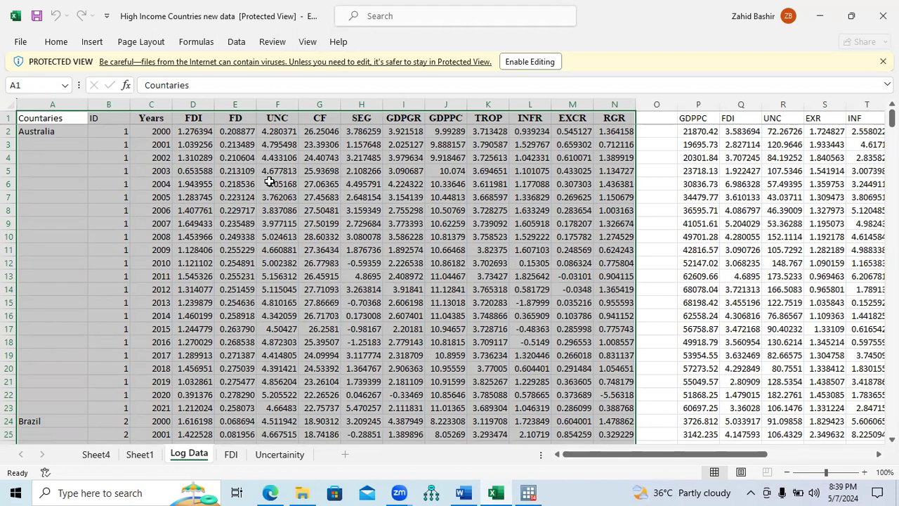
click(69, 132)
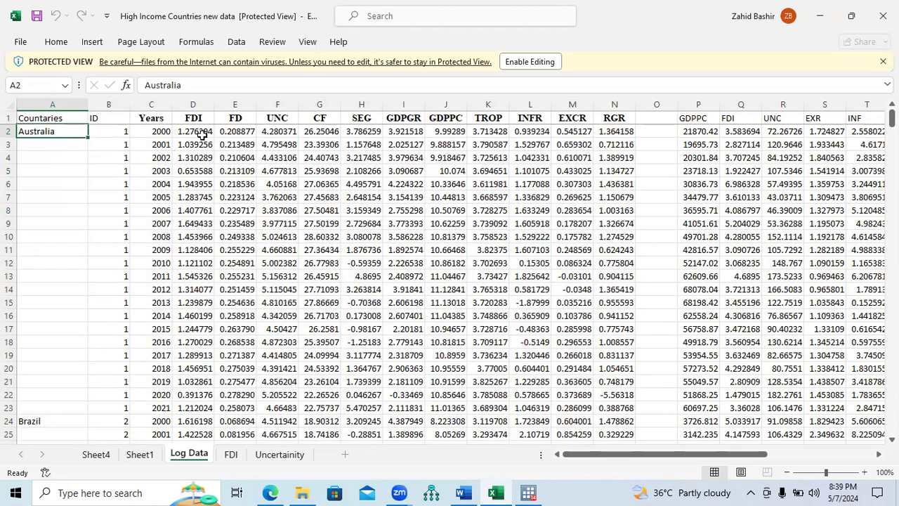
drag(157, 120, 618, 407)
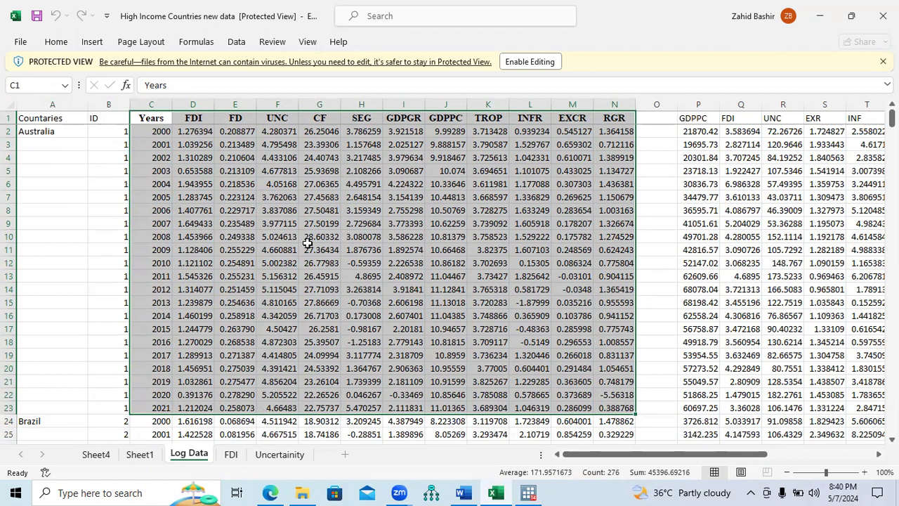
- Enable editing of the workbook and copy Australia's 2000–2021 data with headers, from Years to RGR, on the Log Data sheet
click(537, 64)
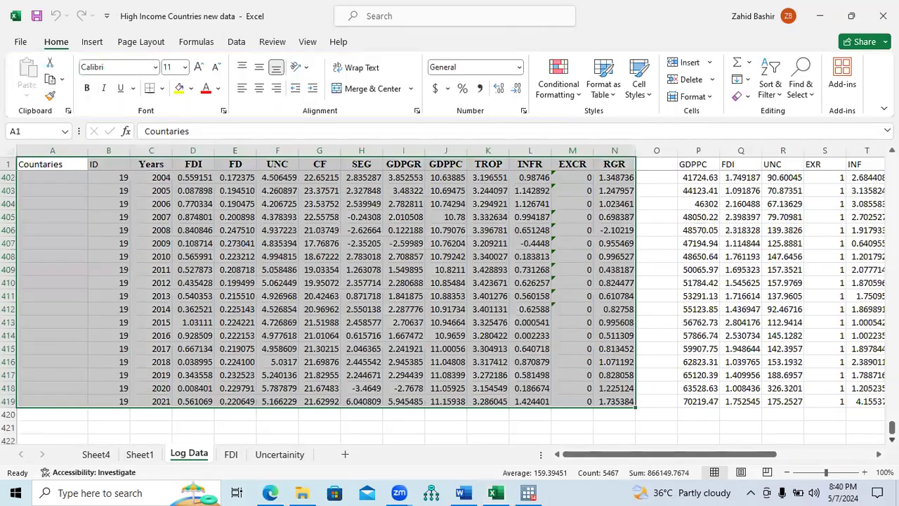
key(ctrl+Home)
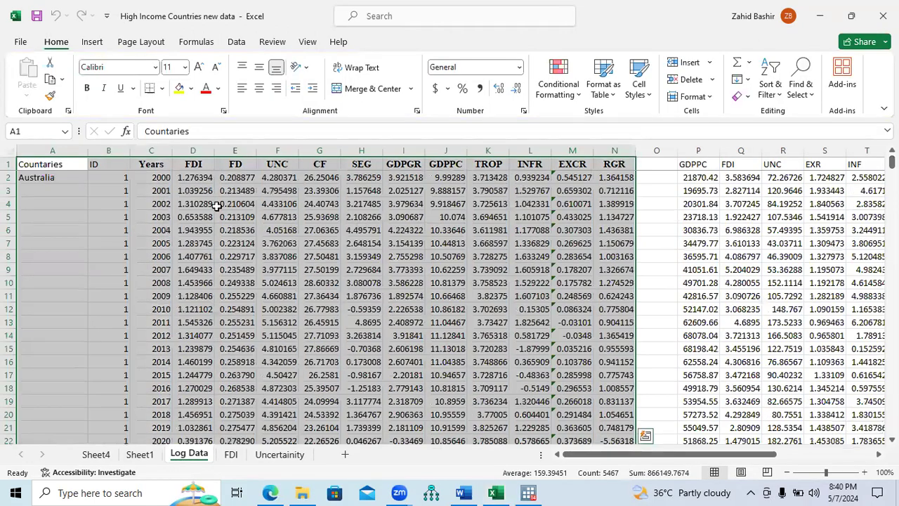
click(70, 179)
drag(154, 166, 234, 184)
drag(525, 271, 612, 386)
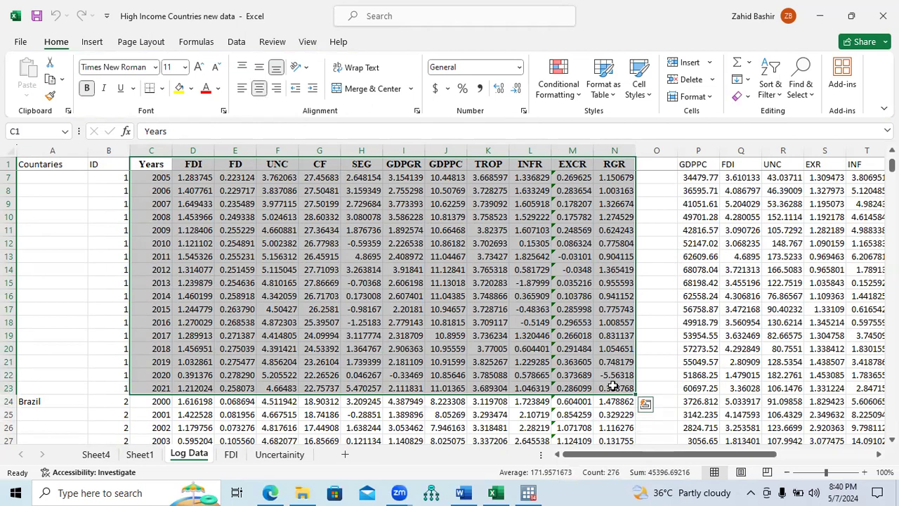
key(ctrl+c)
- Switch to Stata and paste the copied data into the Data Editor, treating the first row as variable names
click(528, 492)
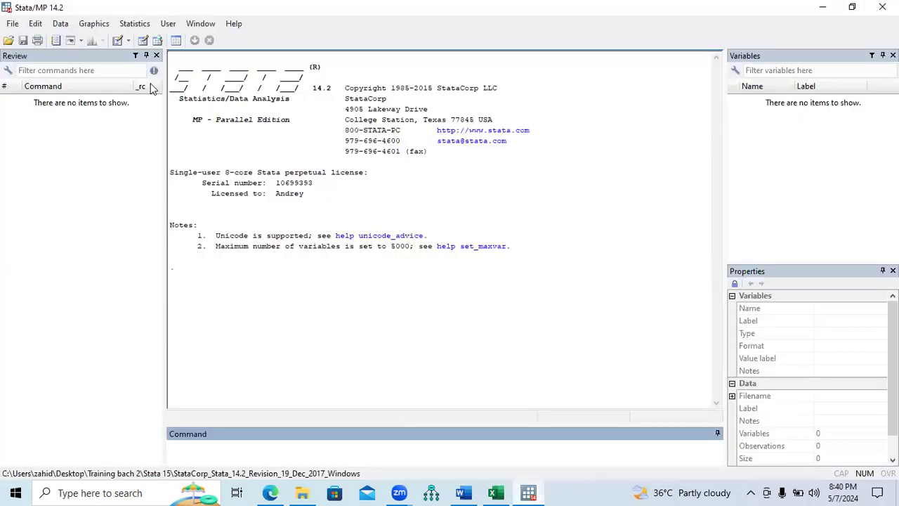
click(144, 43)
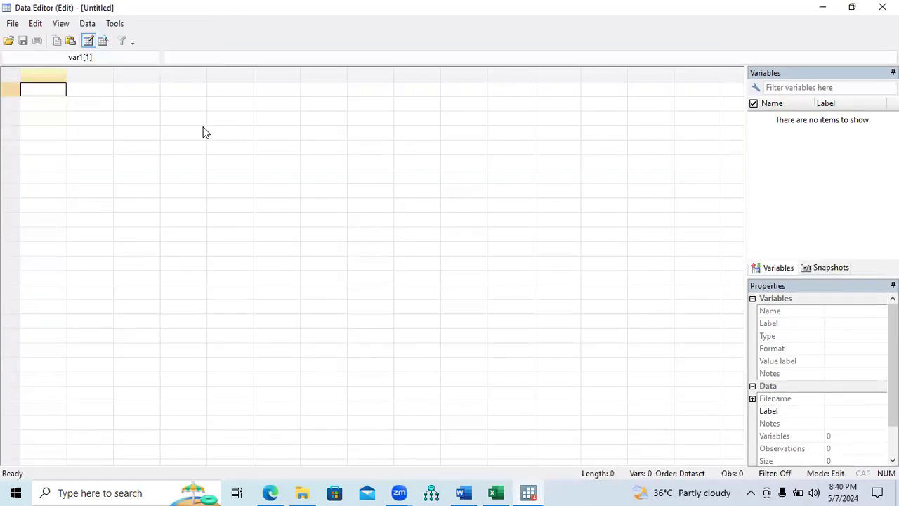
key(ctrl+v)
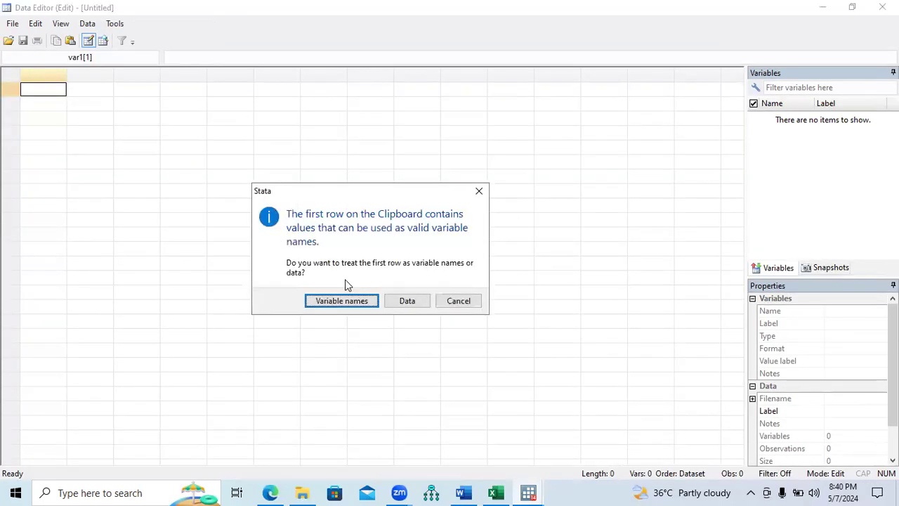
click(342, 300)
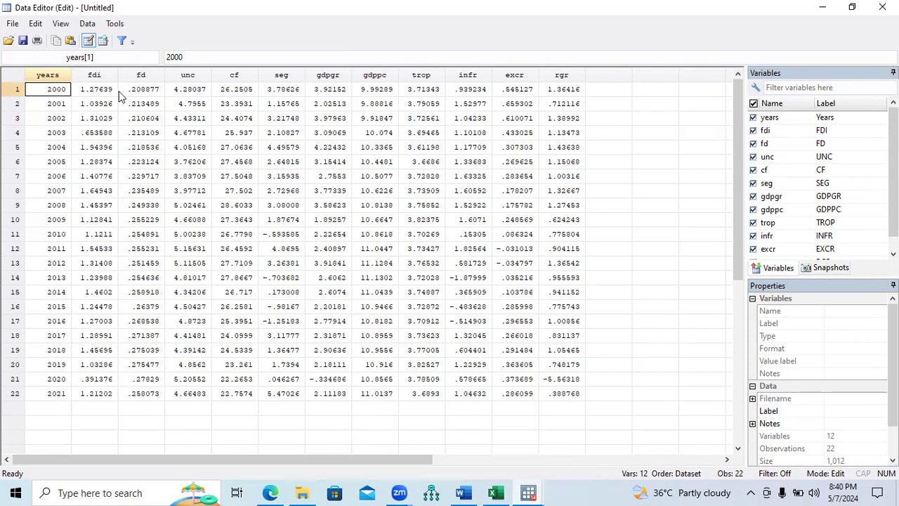
- Examine each pasted variable column in the Data Editor, from fdi through rgr
click(104, 75)
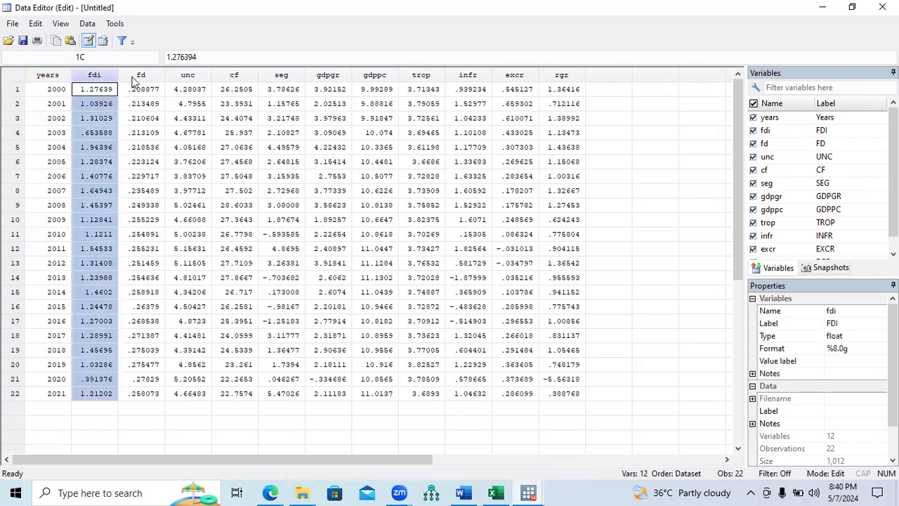
click(140, 77)
click(195, 78)
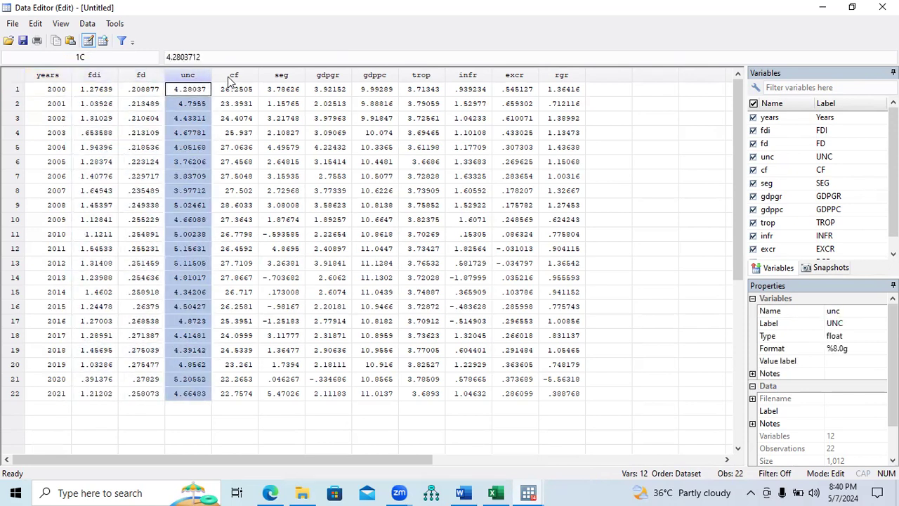
click(229, 78)
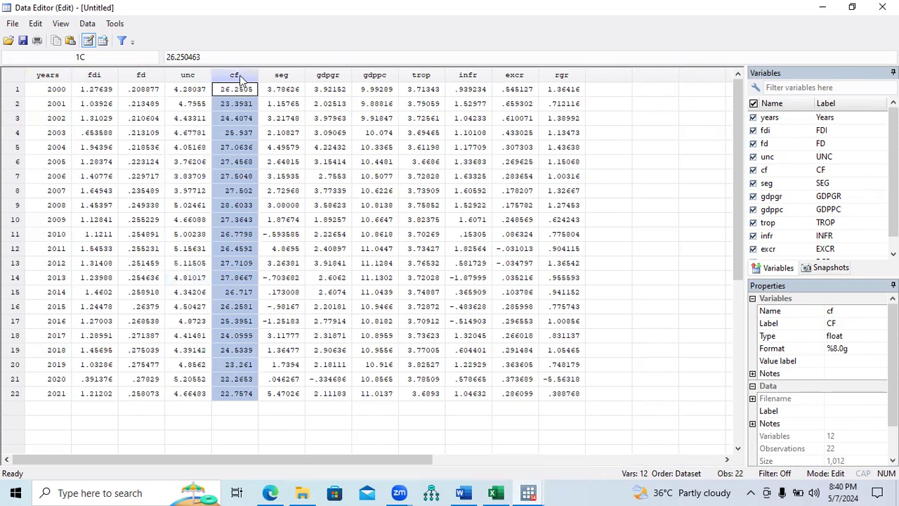
click(279, 79)
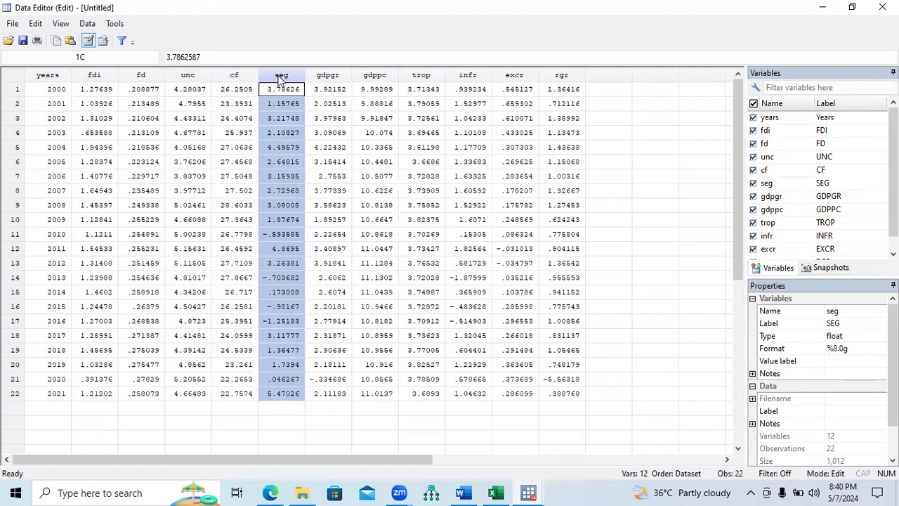
click(325, 79)
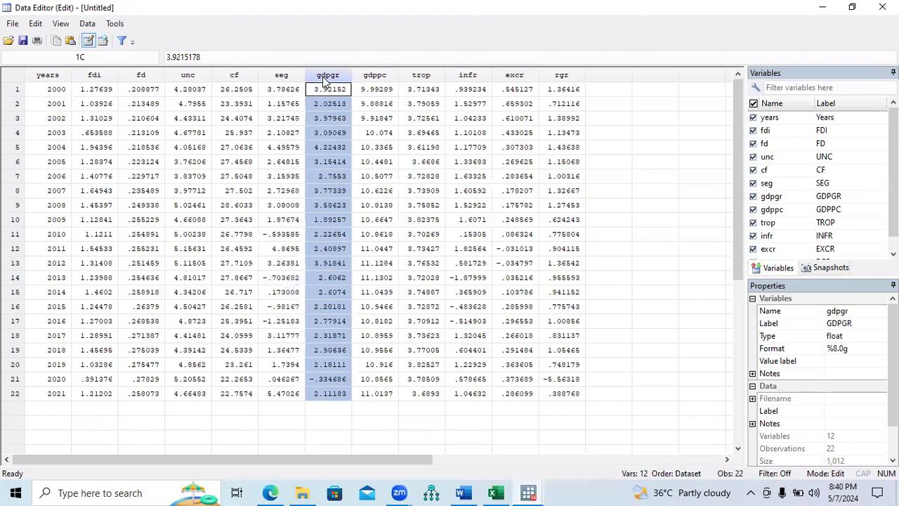
click(373, 77)
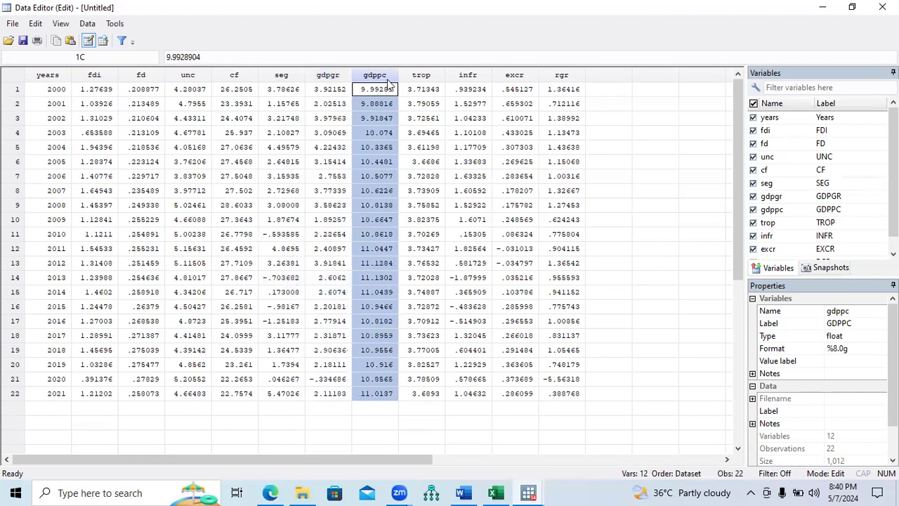
click(427, 75)
click(464, 77)
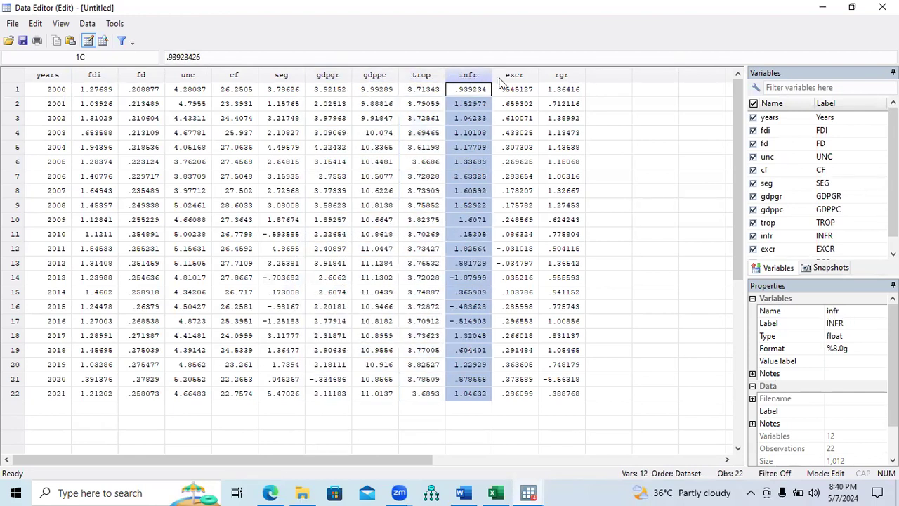
click(504, 78)
click(558, 76)
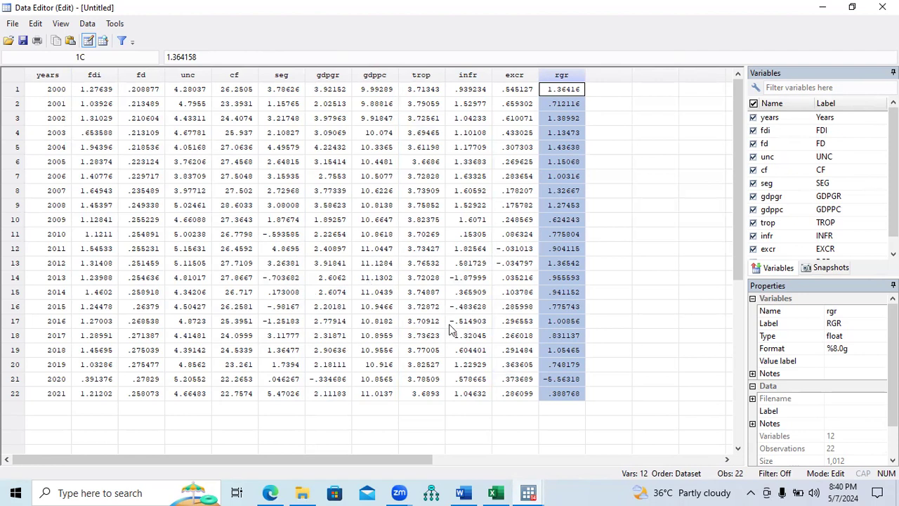
- Switch to the Word framework document and examine the tsset syntax for declaring a dataset as time series
click(530, 491)
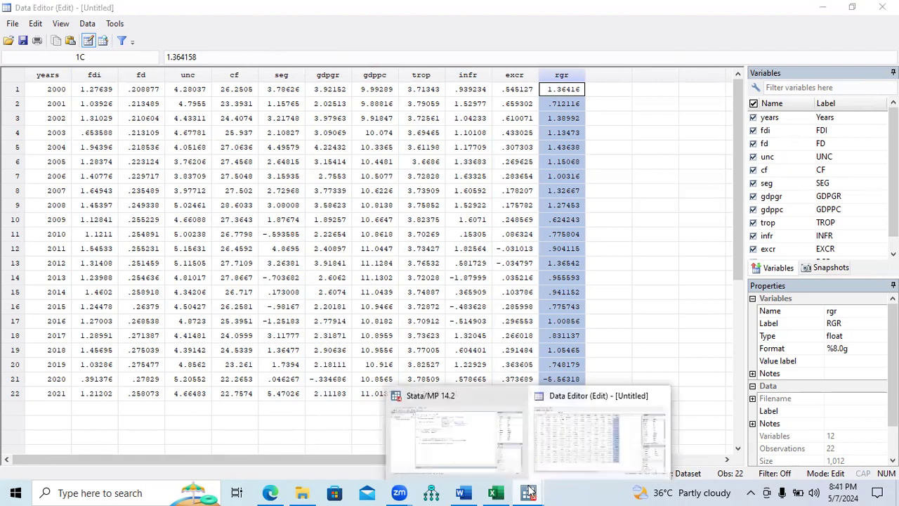
click(449, 441)
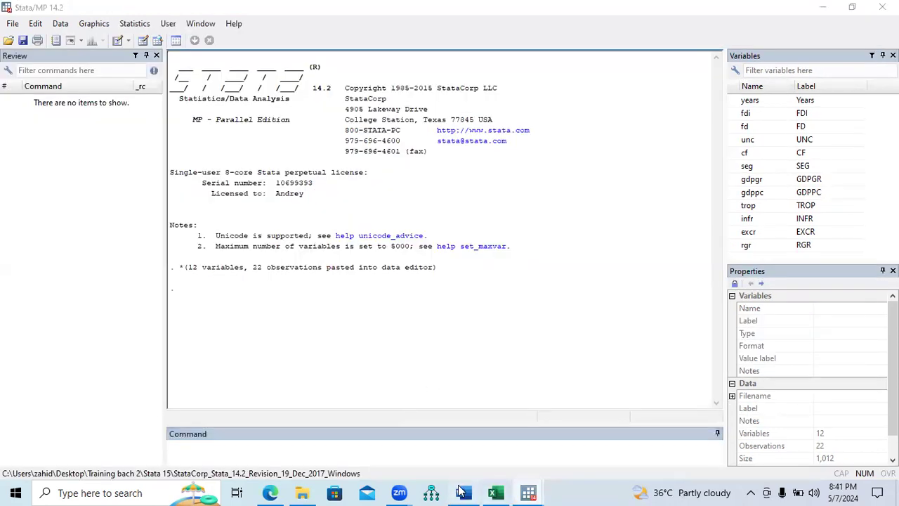
click(463, 492)
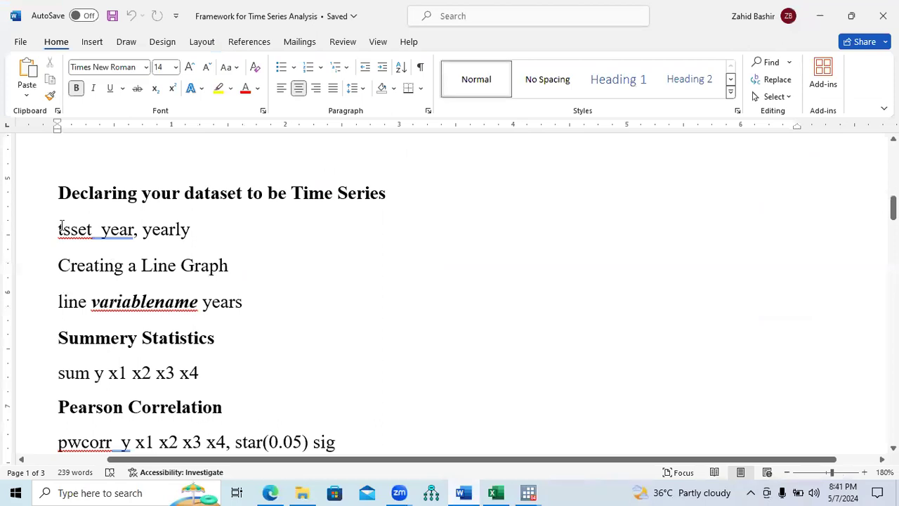
drag(116, 197, 385, 204)
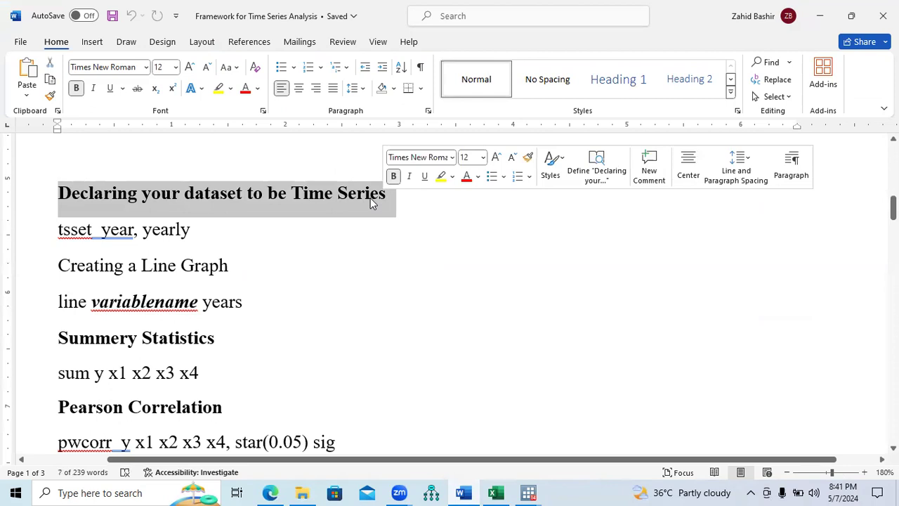
drag(59, 230, 134, 239)
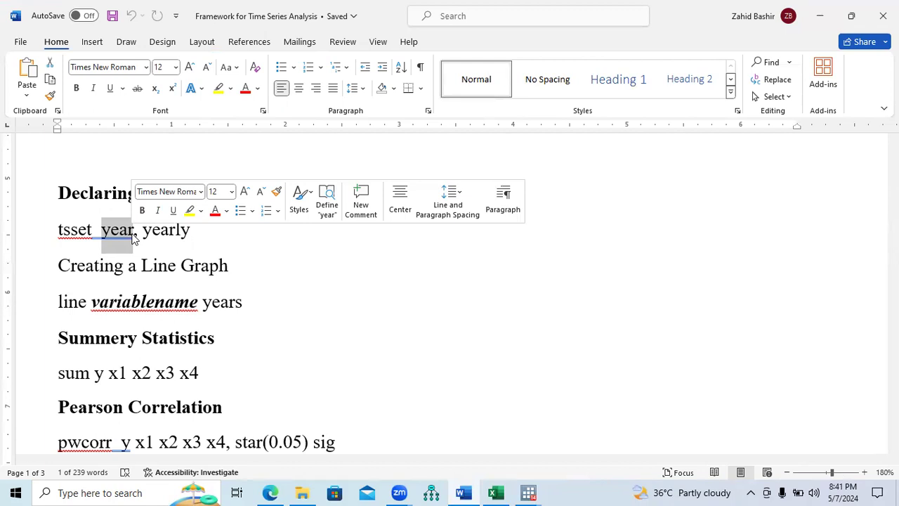
- Switch to Stata's main window and declare the dataset as yearly time series by running "tsset years, yearly"
click(530, 491)
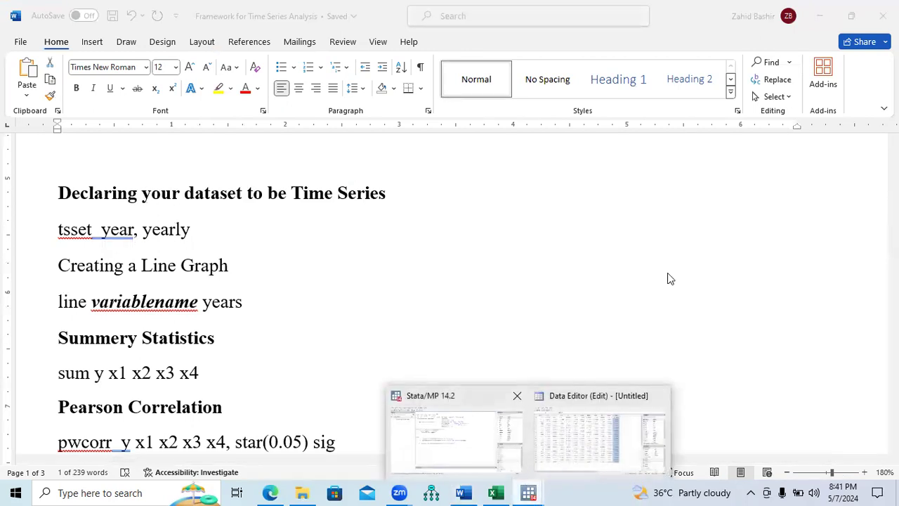
key(alt+Tab)
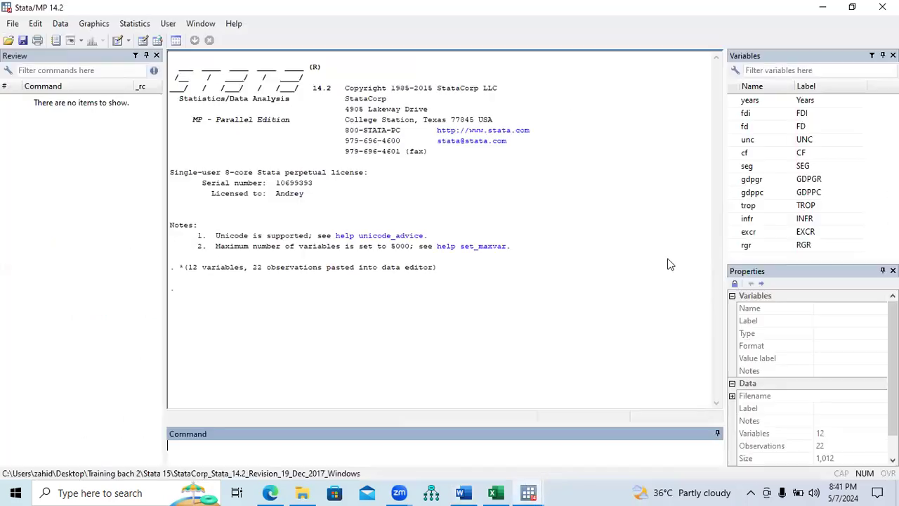
click(749, 101)
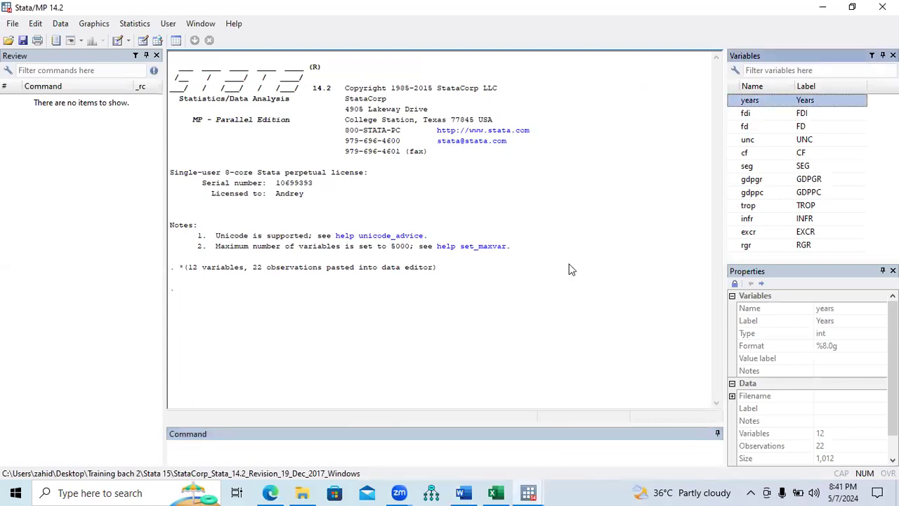
click(354, 456)
text(tsset )
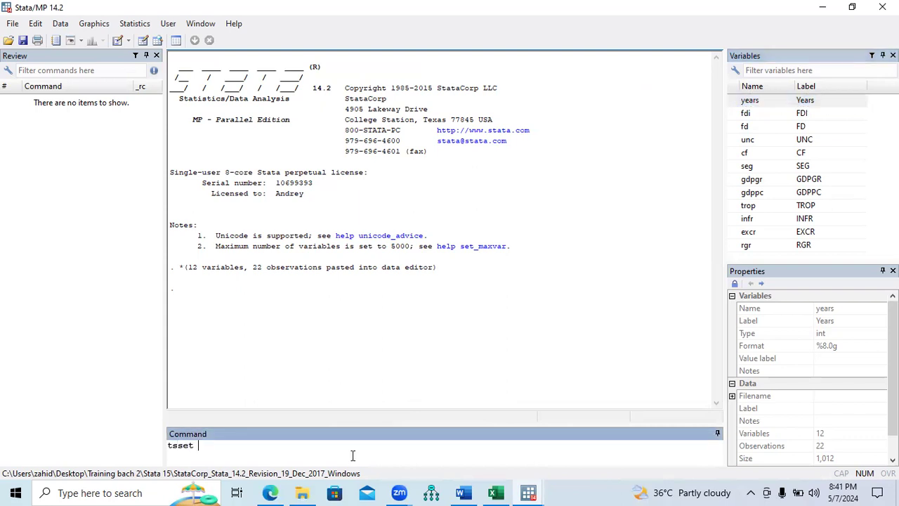
text(years)
text(, yearly)
key(Return)
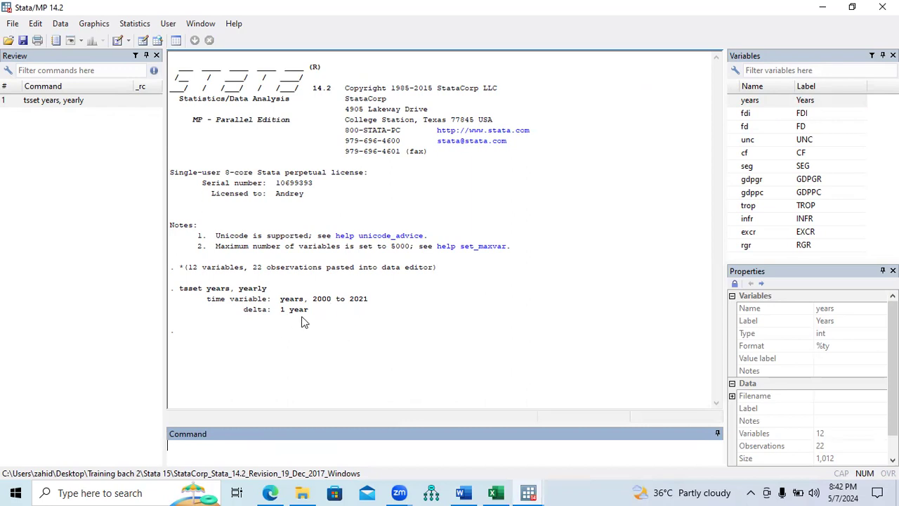
- Check the line graph syntax in the Word framework, switch back to Stata and enter "line fdi" as the unfinished command
click(463, 492)
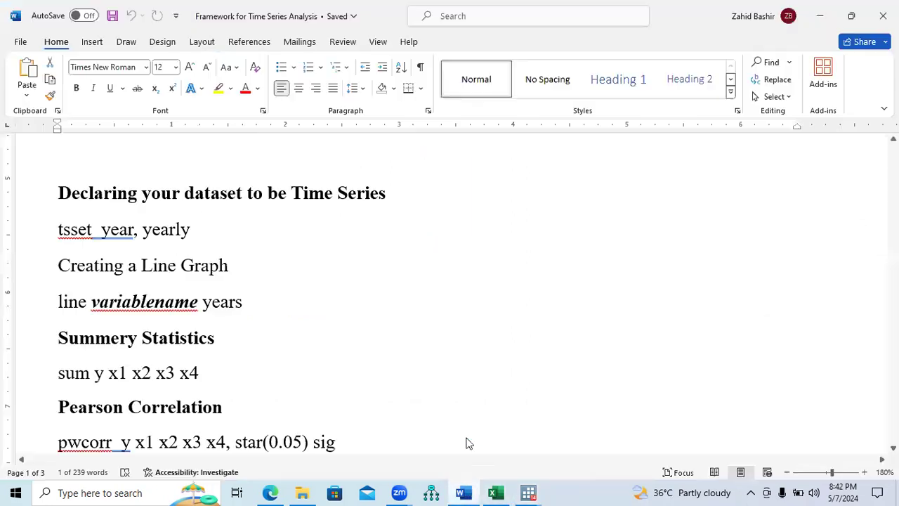
scroll(144, 287, left, 3)
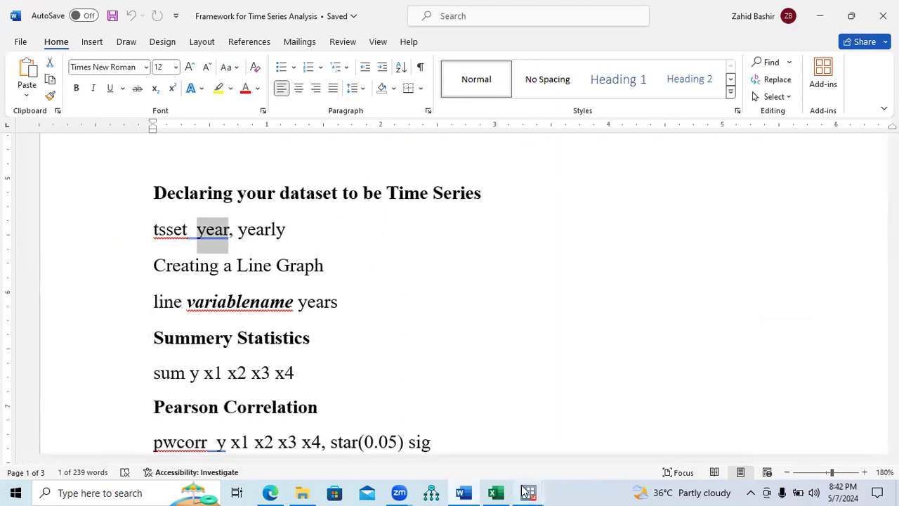
mouse_move(528, 492)
click(482, 449)
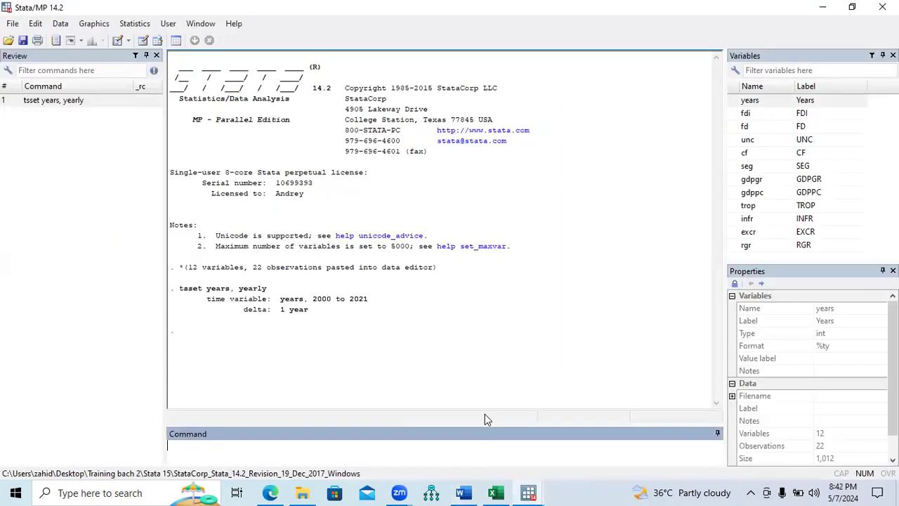
text(line)
double_click(734, 114)
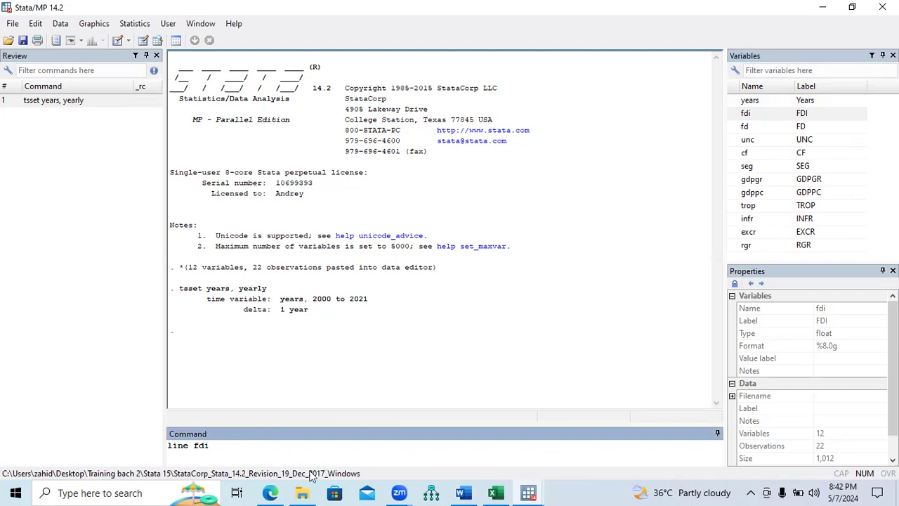
- Recheck the years term of the line graph syntax in Word, switch to Stata and plot FDI over time with "line fdi years"
click(463, 492)
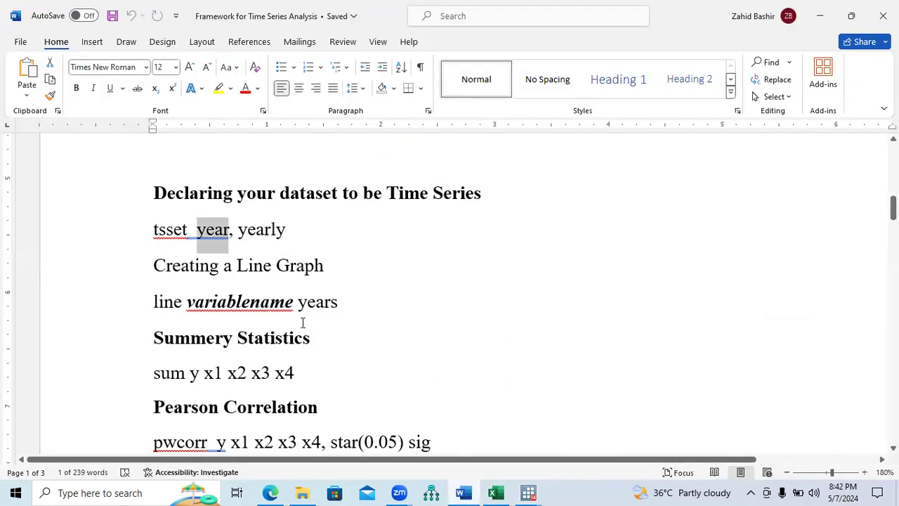
drag(298, 301, 348, 304)
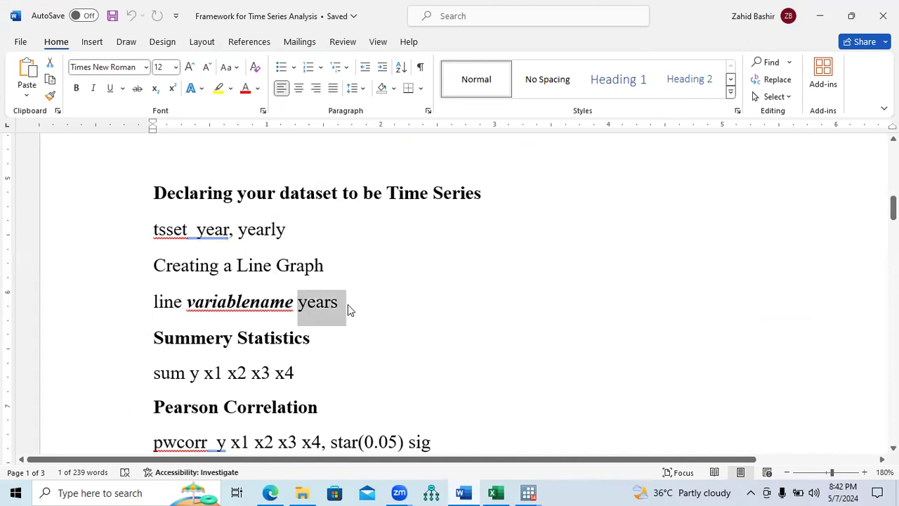
click(528, 492)
click(562, 410)
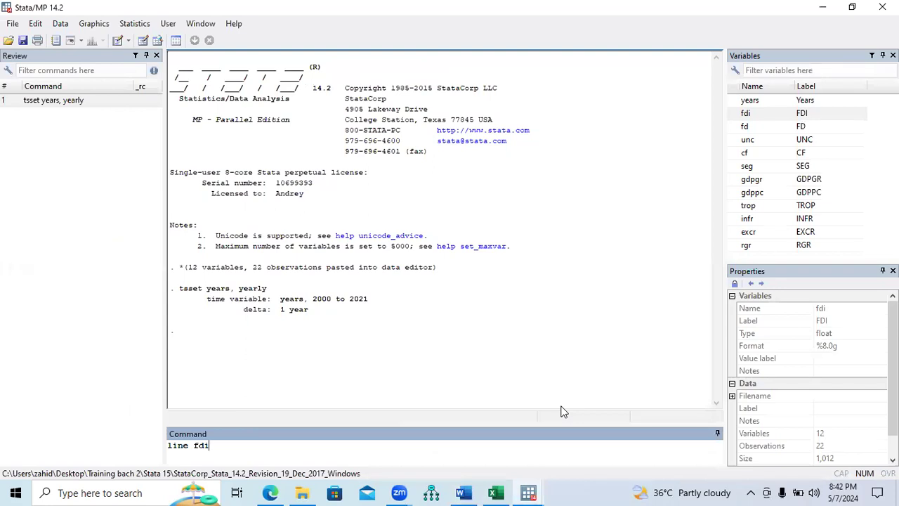
text(ar)
key(BackSpace)
key(BackSpace)
key(BackSpace)
text(ear)
key(Return)
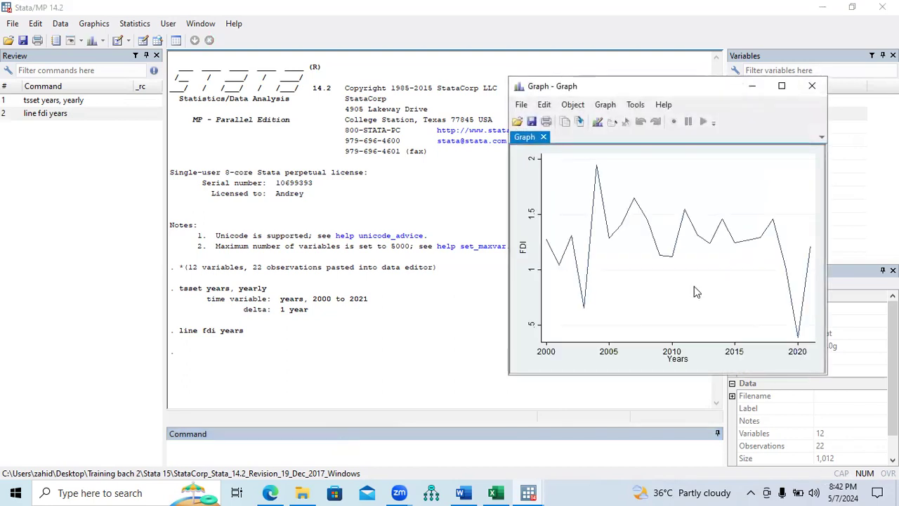
- Examine the FDI line graph at full size, close it and highlight the executed "line fdi years" command in the results
click(781, 86)
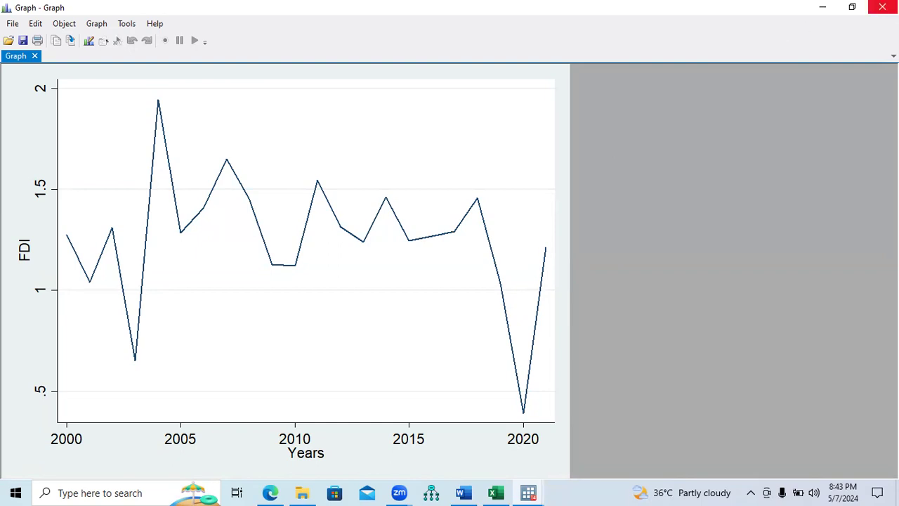
click(882, 7)
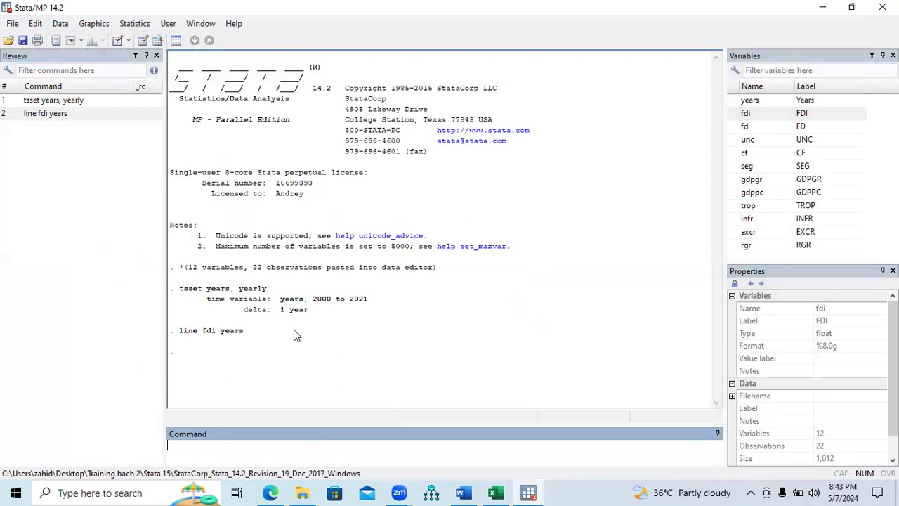
drag(245, 333, 181, 334)
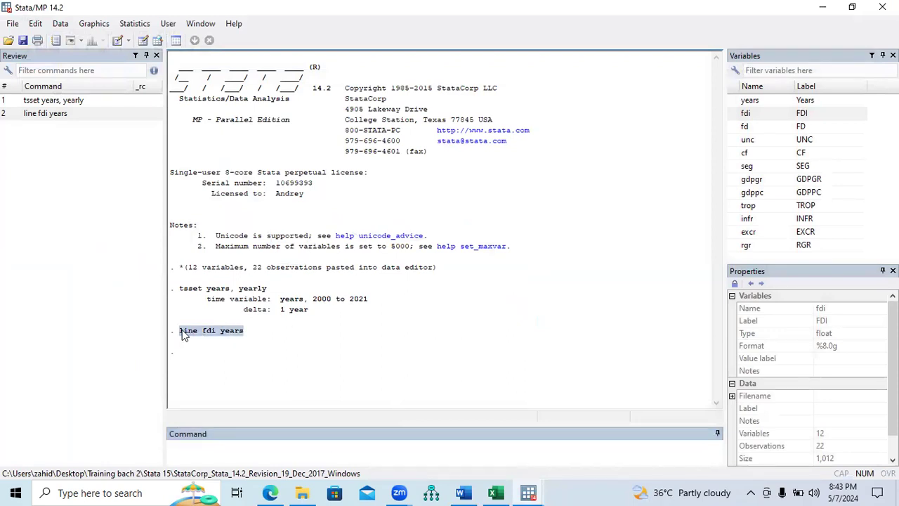
- Plot four variables together by running "line fdi fd unc cf years", and view the graph at full size before closing it
click(205, 446)
text(line)
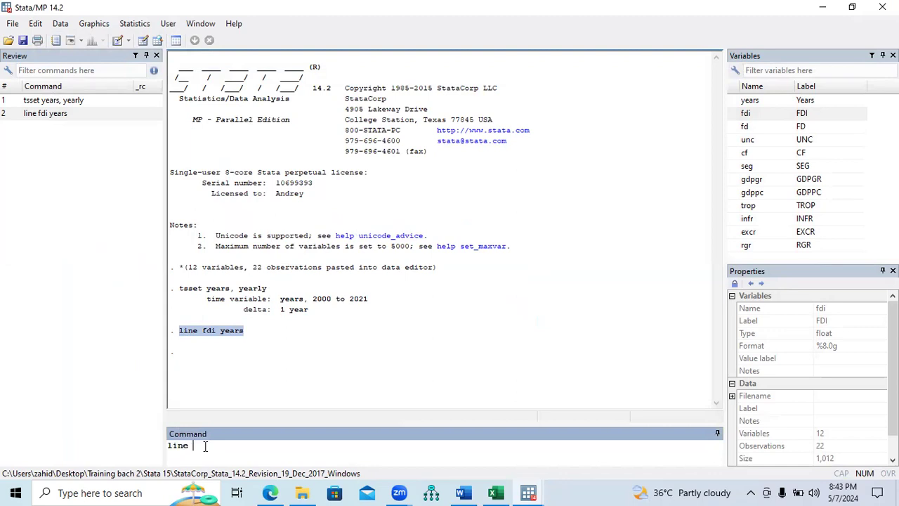
click(735, 116)
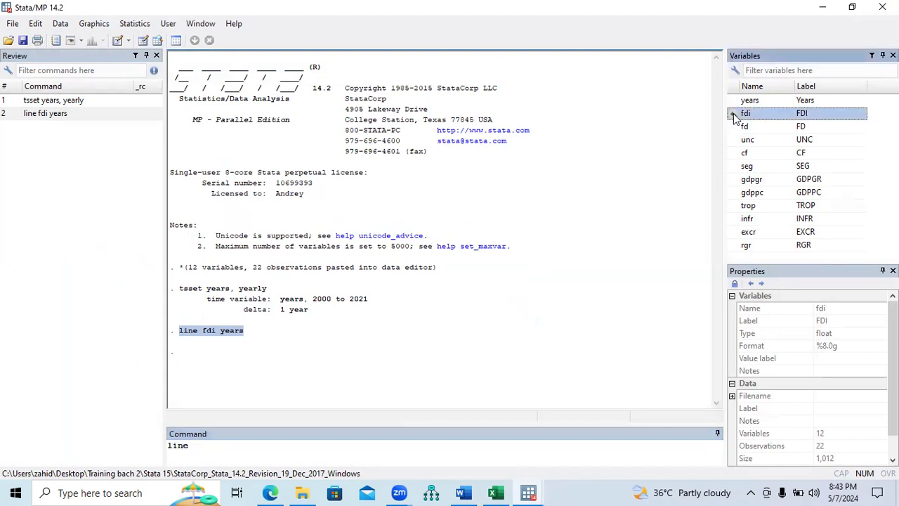
click(733, 127)
click(733, 140)
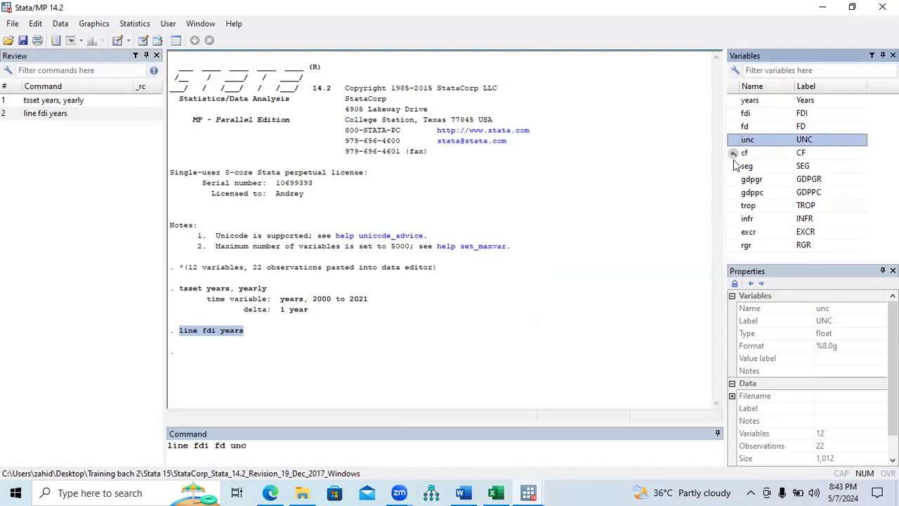
click(734, 153)
click(269, 445)
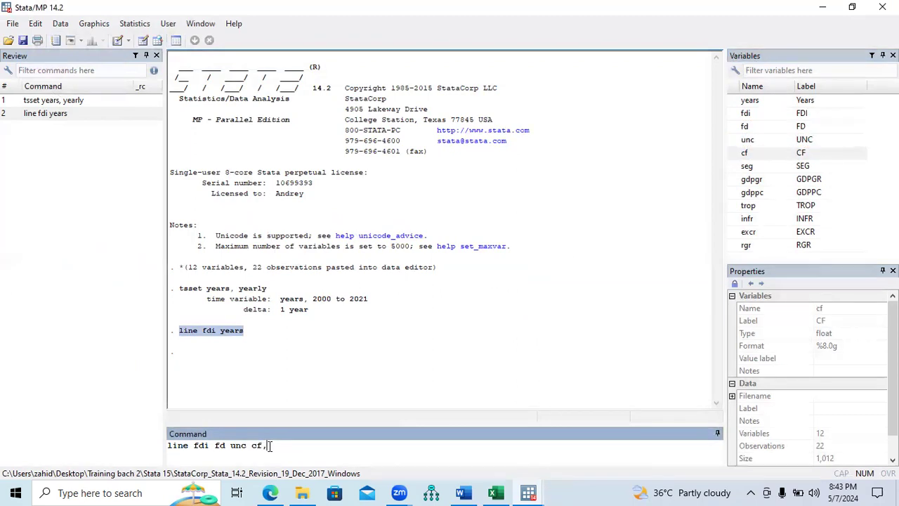
text(years)
key(Return)
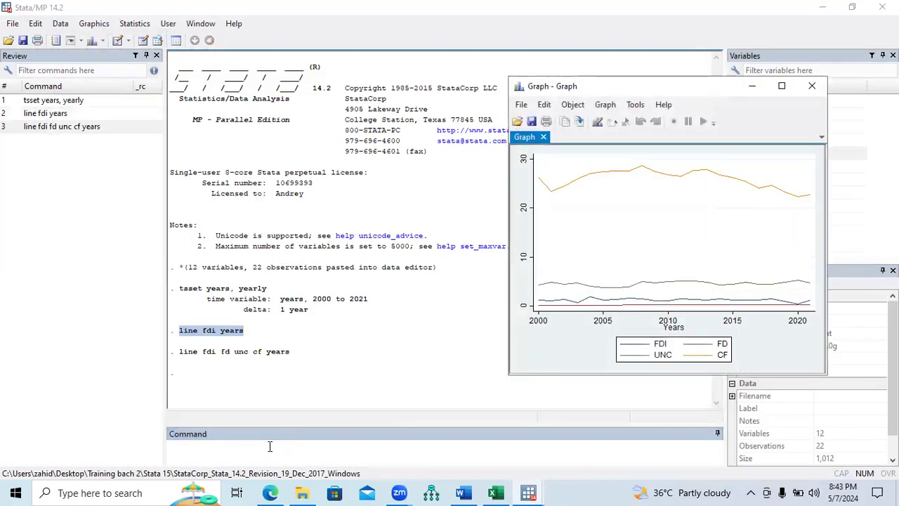
click(782, 85)
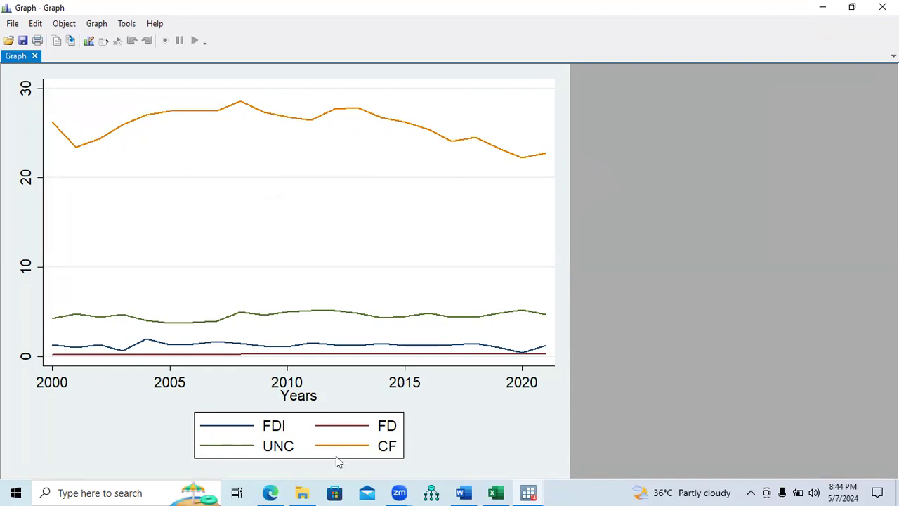
click(882, 7)
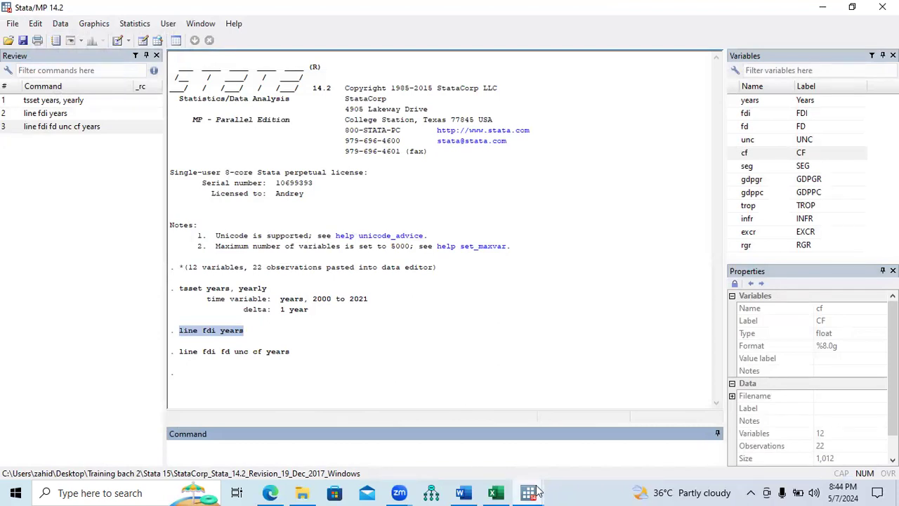
- Switch to Word, highlight the "Summery Statistics" heading above the sum syntax, and return to Stata's main window
click(464, 492)
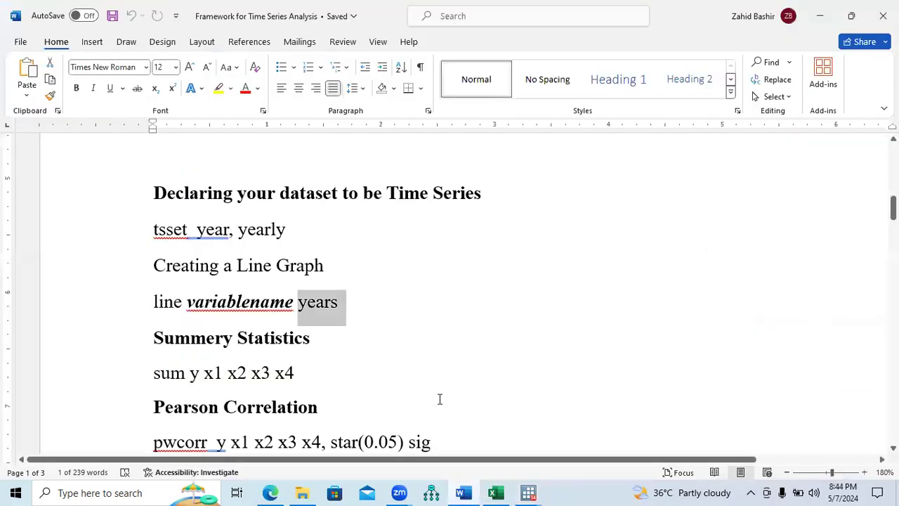
drag(156, 338, 318, 340)
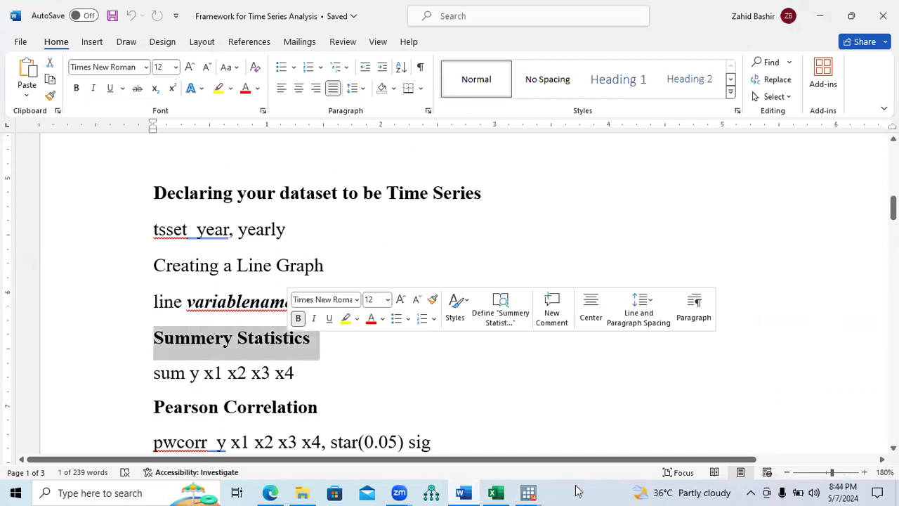
mouse_move(539, 491)
click(484, 410)
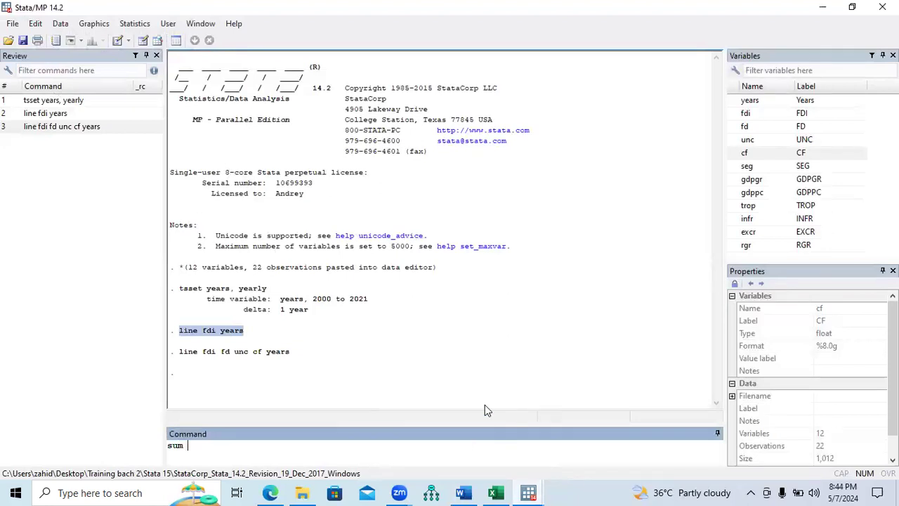
- Produce summary statistics for every variable except years by running "sum fdi fd unc cf seg gdpgr gdppc trop infr excr rgr"
double_click(735, 114)
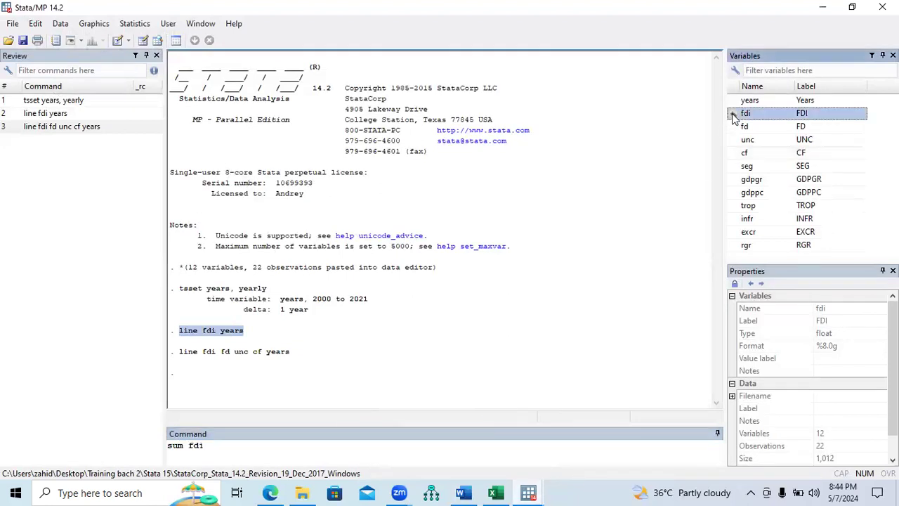
double_click(734, 127)
double_click(735, 139)
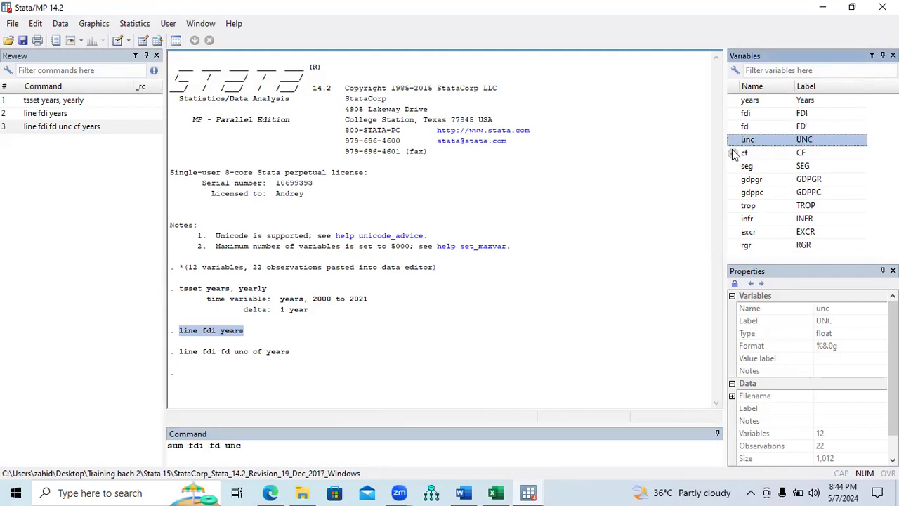
double_click(734, 154)
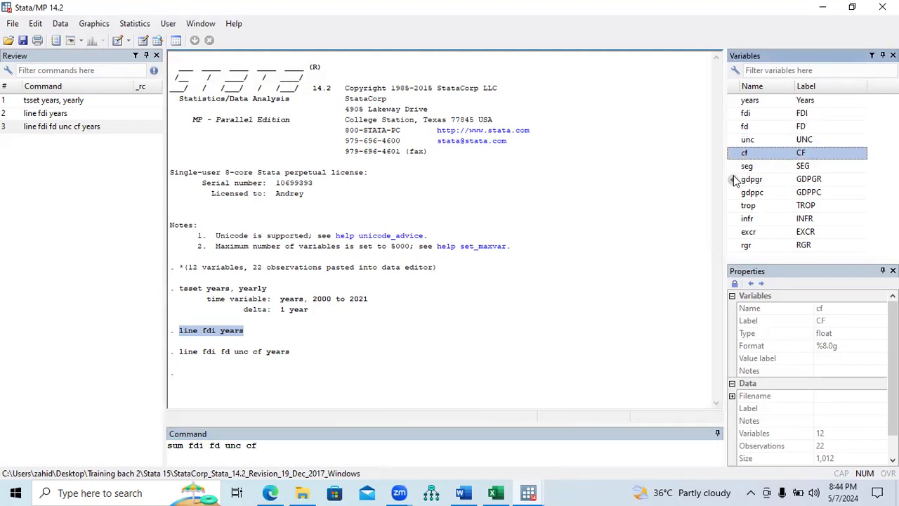
double_click(733, 166)
double_click(734, 179)
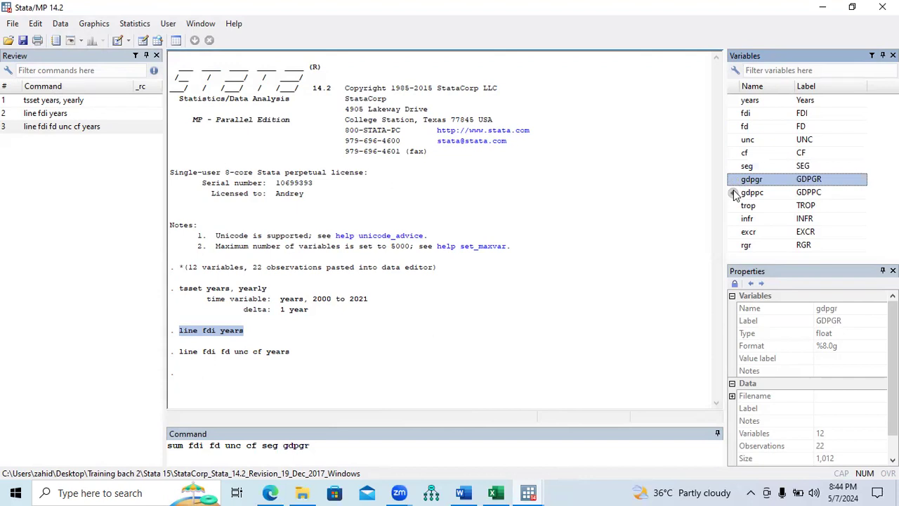
double_click(734, 193)
double_click(735, 206)
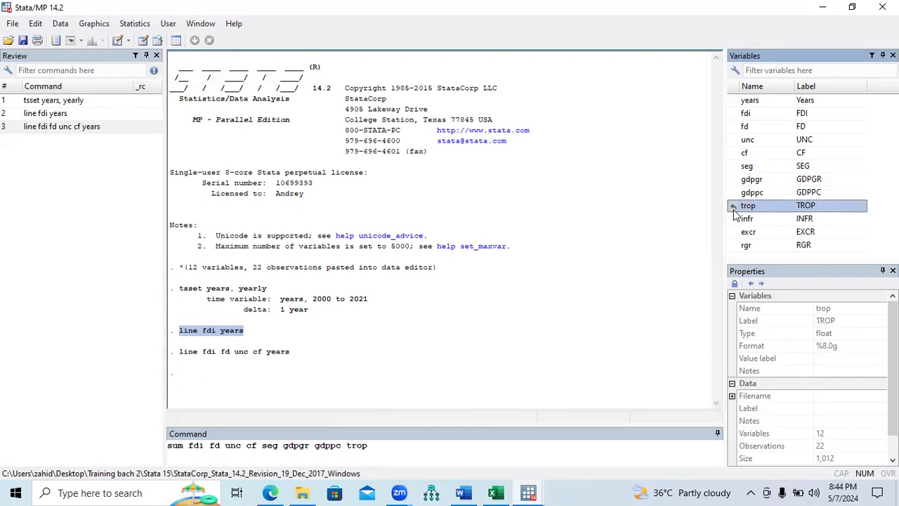
double_click(735, 219)
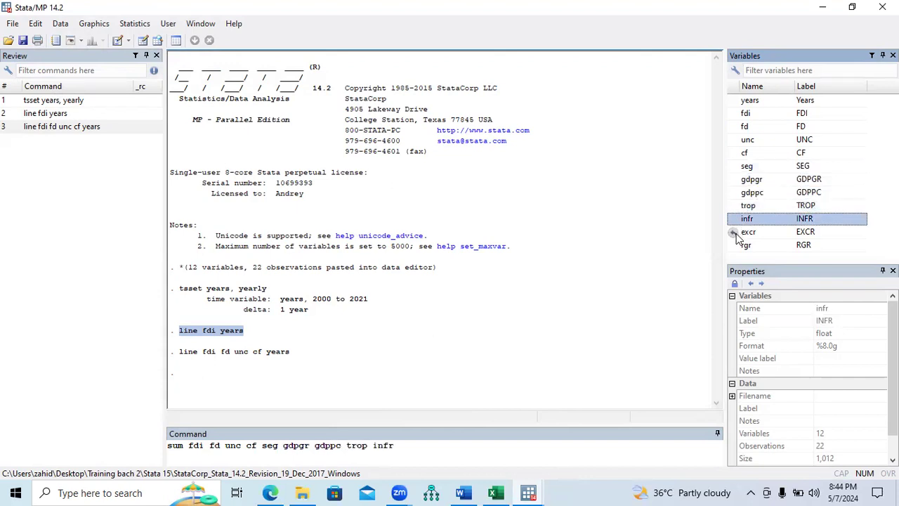
double_click(735, 232)
double_click(734, 245)
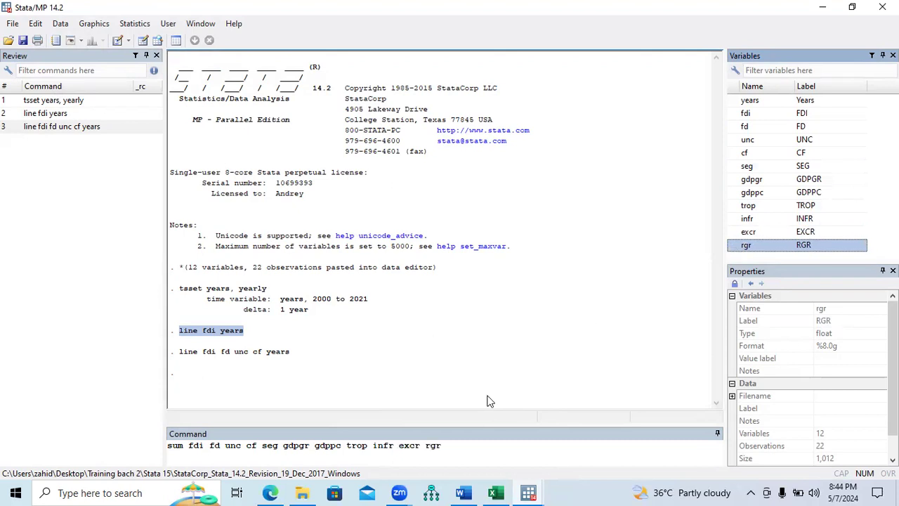
key(Return)
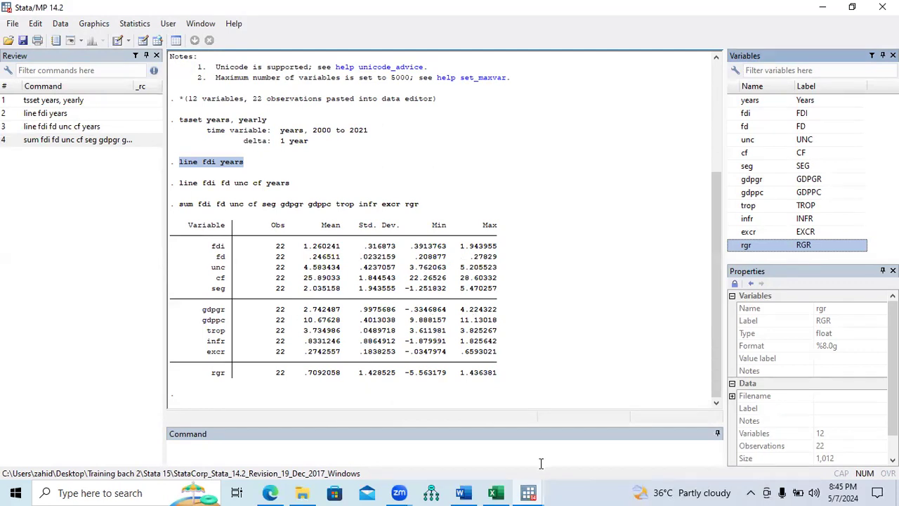
- Switch to the Word framework, examine the Pearson Correlation syntax, and return to Stata's main window
click(462, 492)
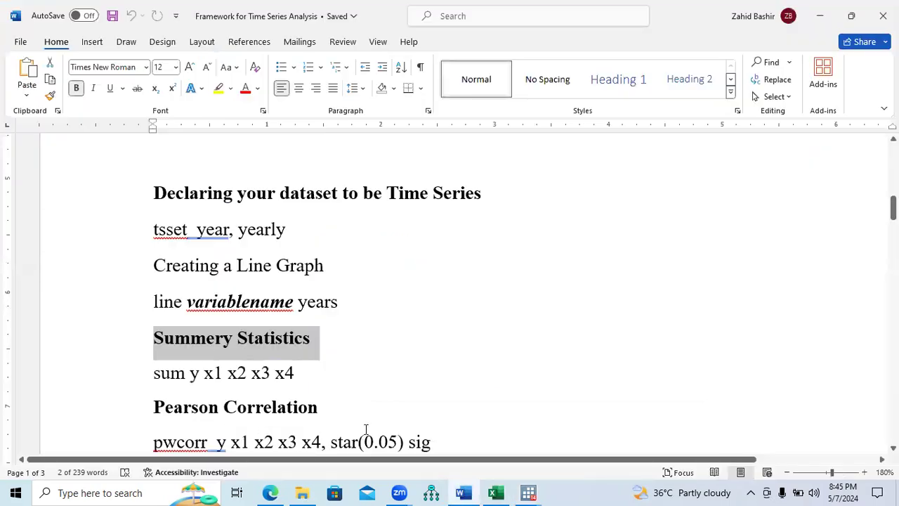
scroll(462, 359, down, 2)
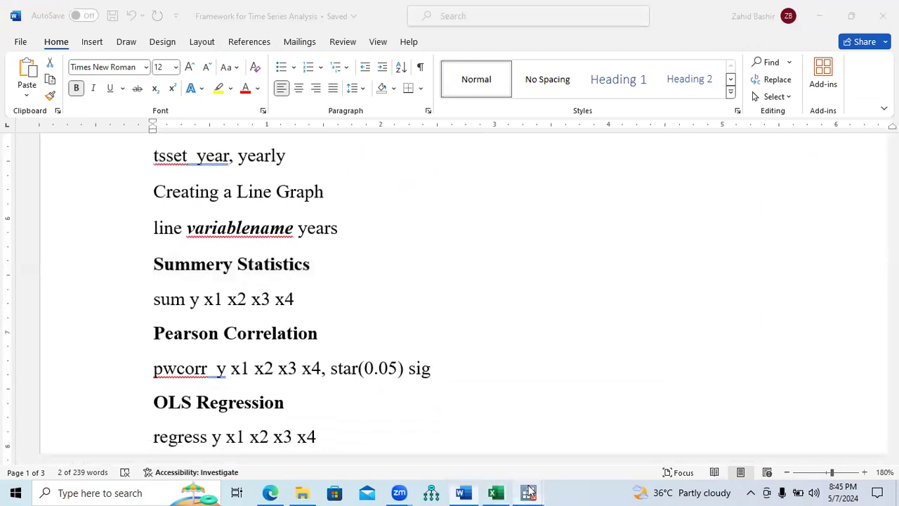
mouse_move(528, 490)
click(455, 441)
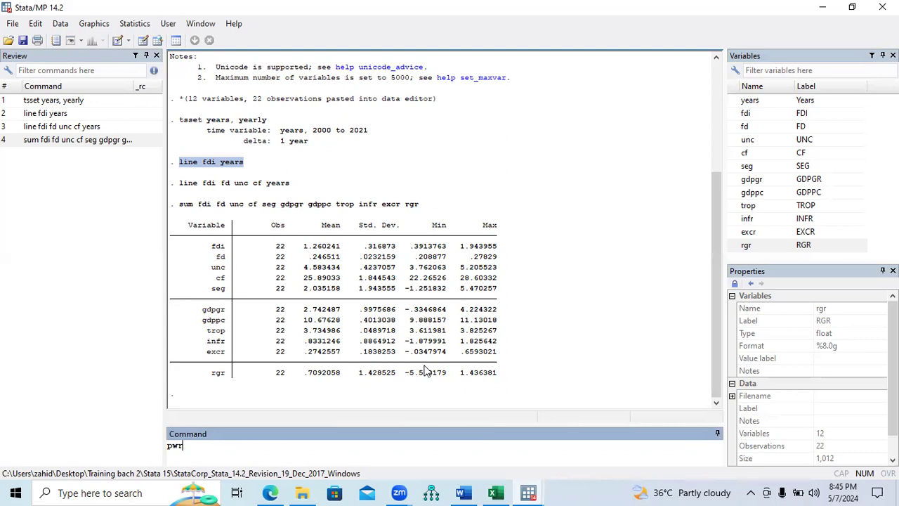
- Run "pwcorr fdi fd unc cf seg gdpgr gdppc trop infr excr rgr, star(0.05) sig" and display the complete correlation output
text(corr)
drag(198, 206, 262, 445)
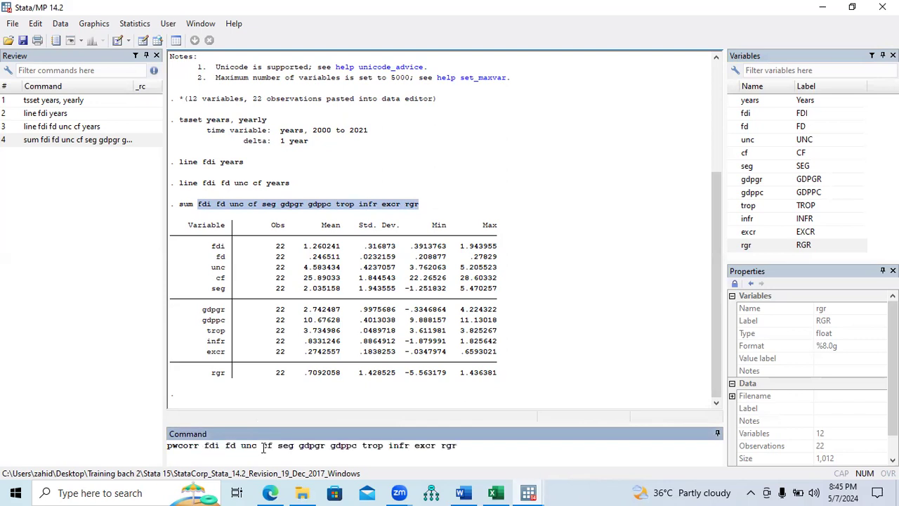
text(, star(0.05) sig)
key(Return)
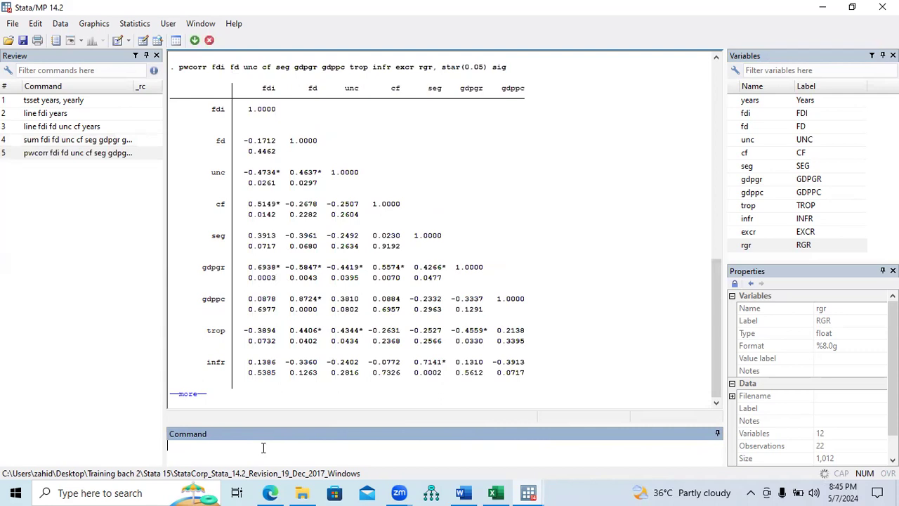
click(189, 394)
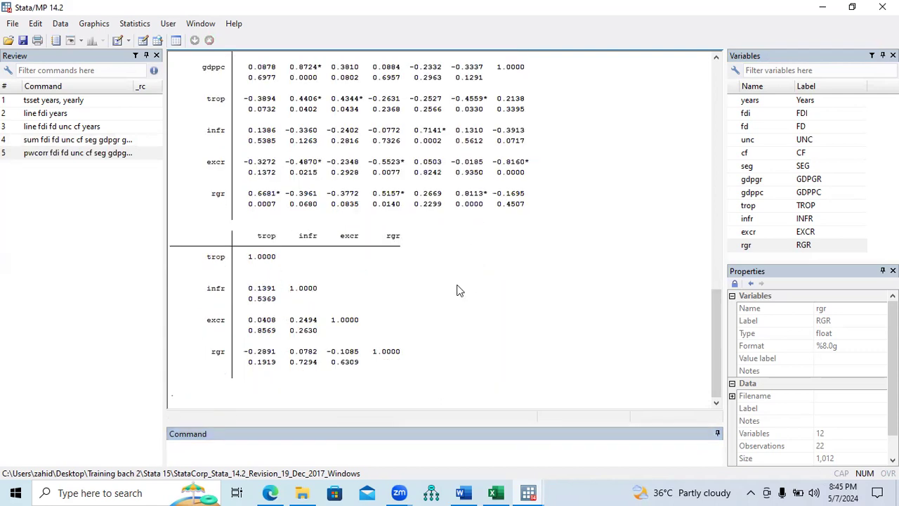
- Review the Pearson correlation output, check the OLS Regression syntax in the Word framework, and return to Stata's main window
drag(717, 345, 715, 261)
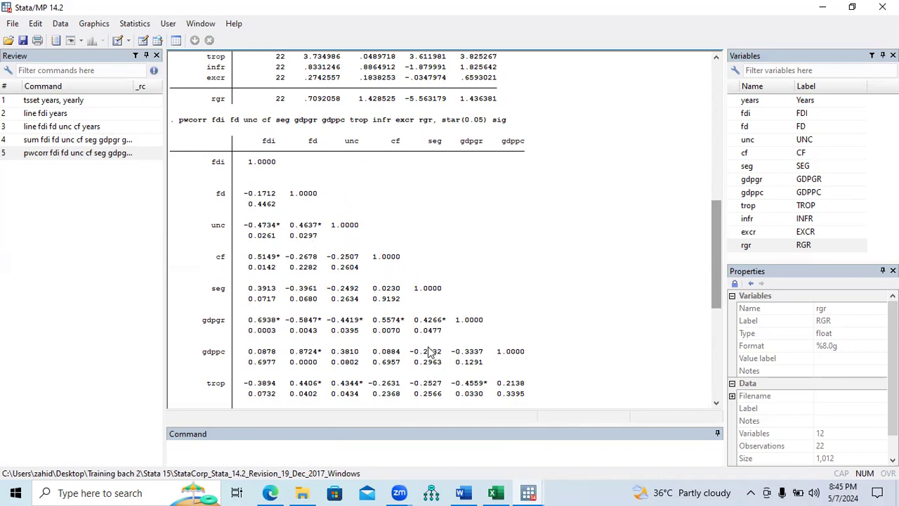
drag(711, 295, 714, 397)
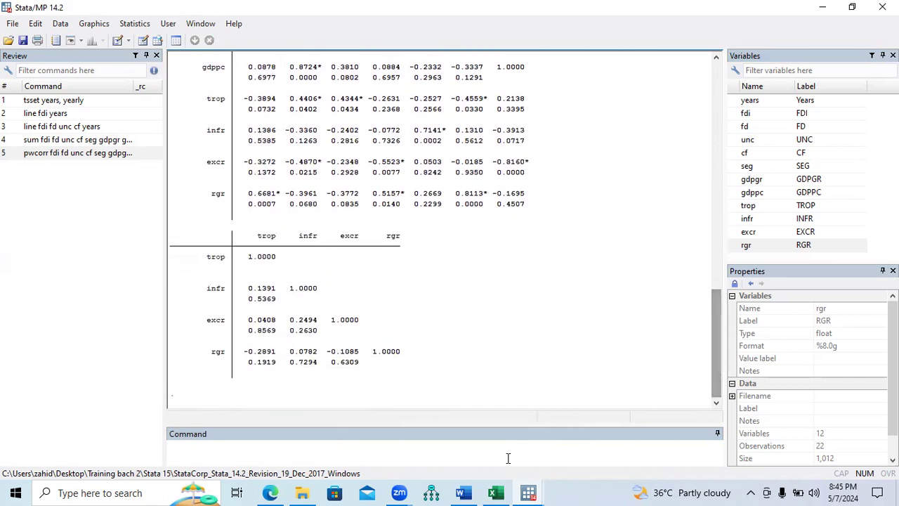
click(463, 493)
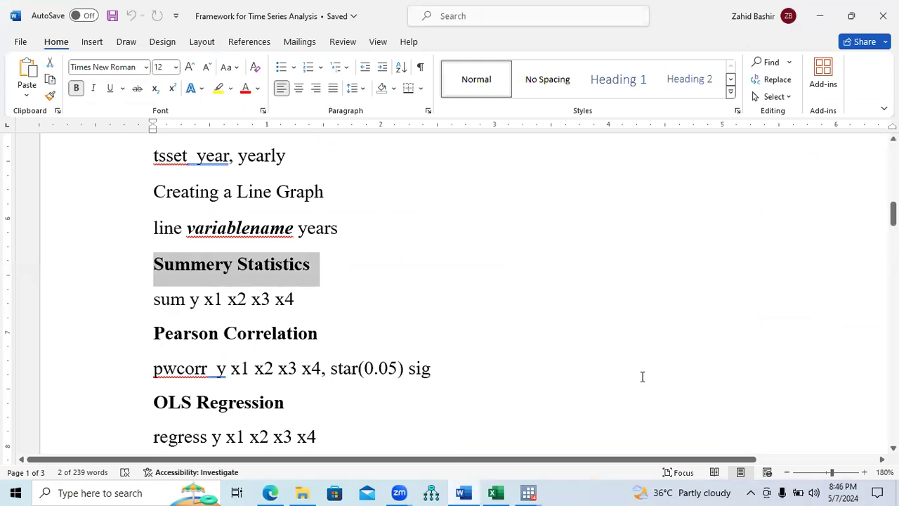
drag(893, 214, 893, 231)
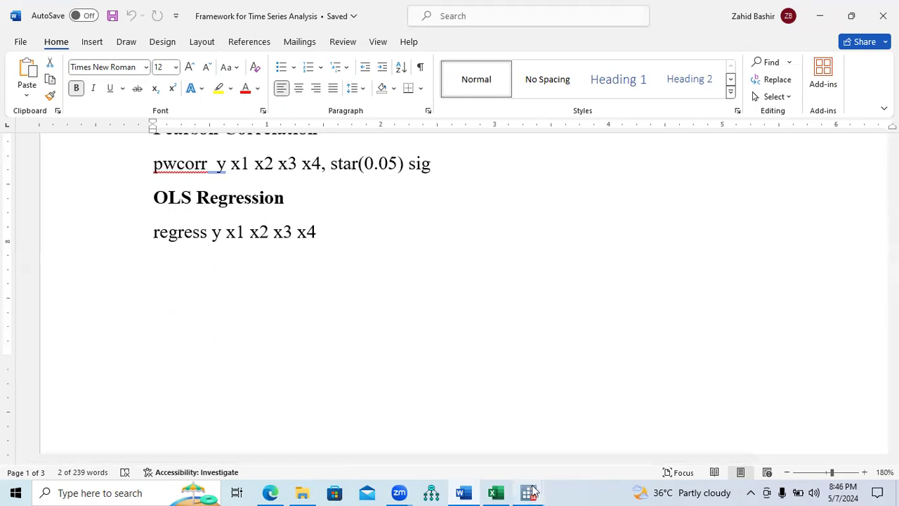
mouse_move(531, 490)
click(487, 421)
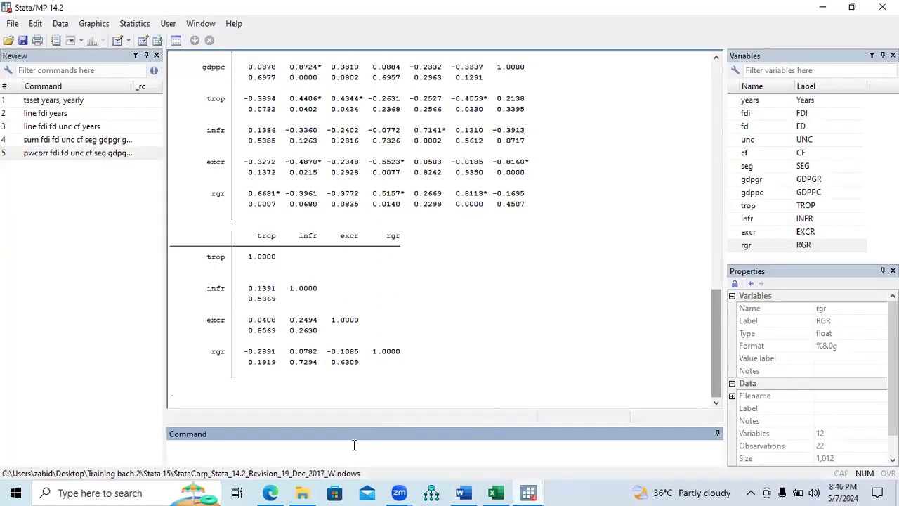
- Run an OLS regression with robust standard errors: "reg fdi fd unc cf seg gdpgr gdppc trop infr excr rgr, rob"
text(reg)
click(732, 113)
click(732, 126)
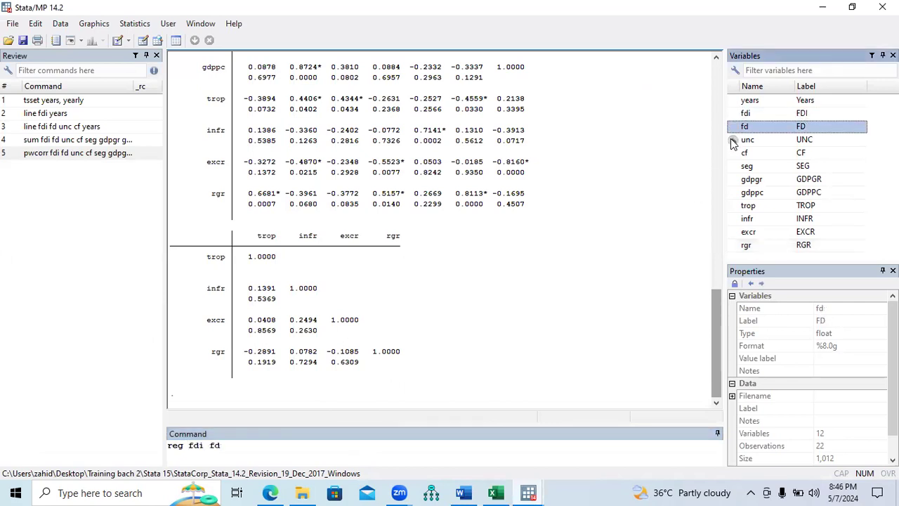
click(733, 139)
click(733, 152)
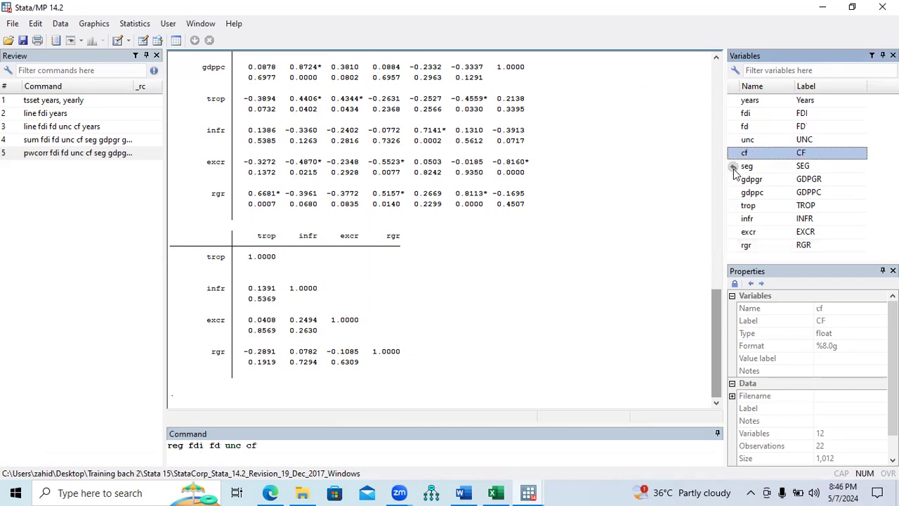
click(732, 166)
click(733, 179)
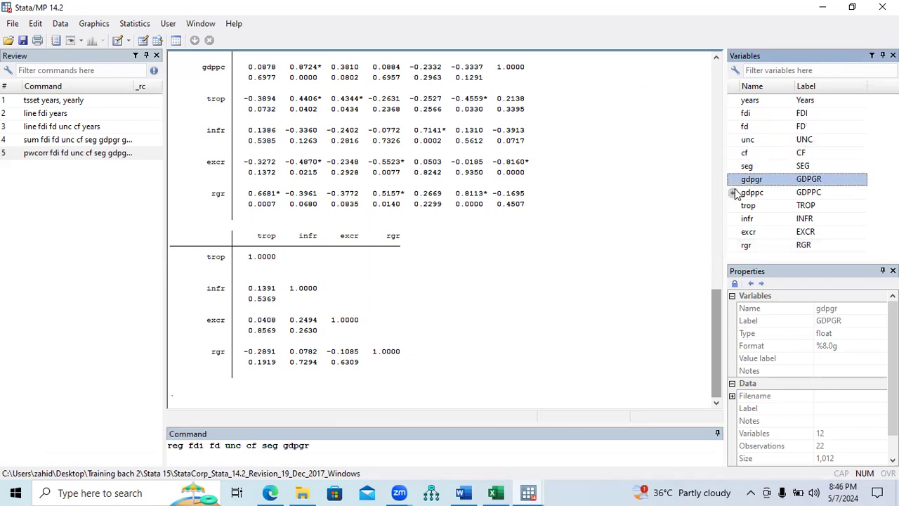
click(733, 192)
click(733, 205)
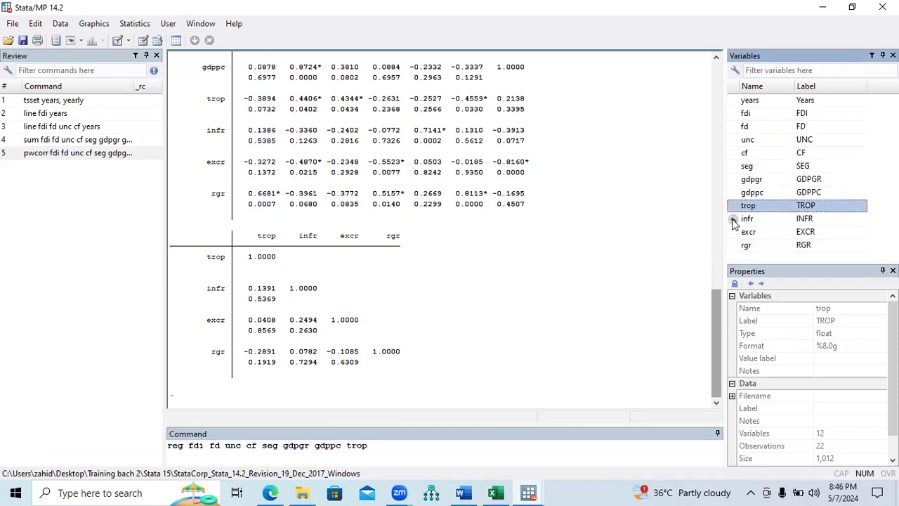
click(733, 218)
click(732, 232)
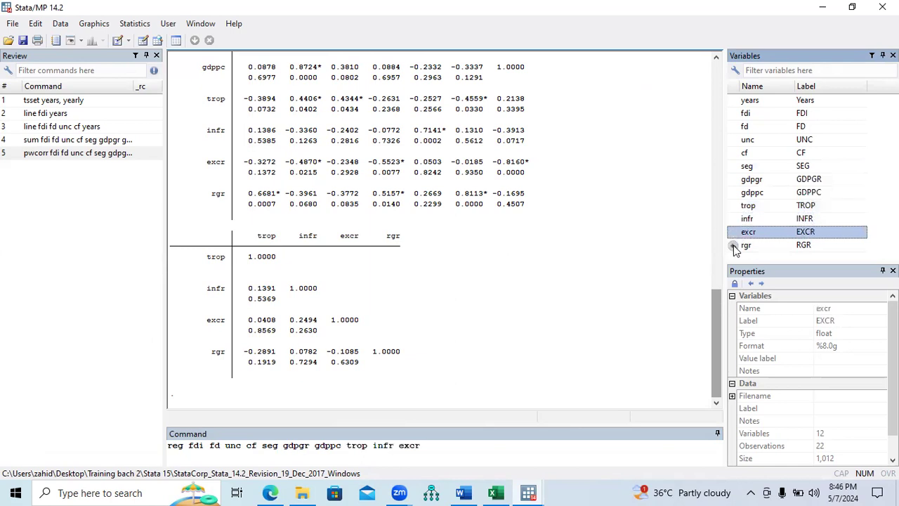
click(733, 245)
click(460, 456)
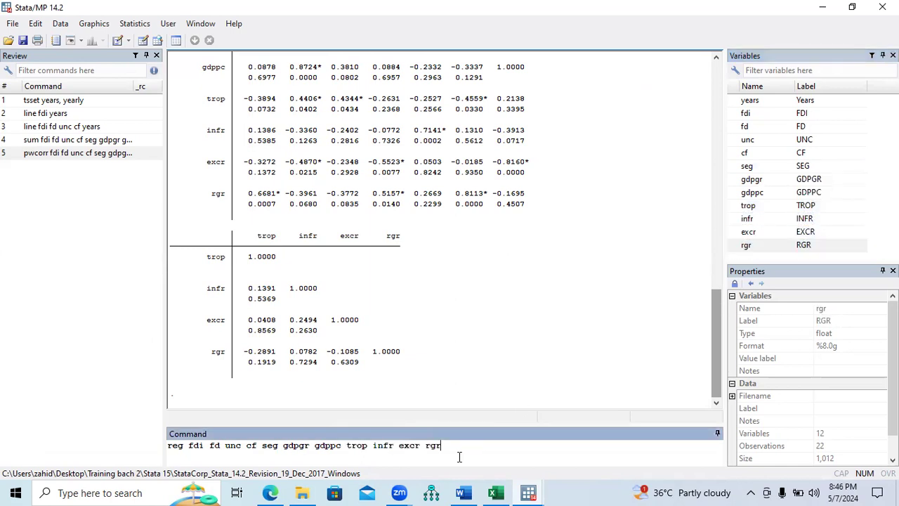
text(, rob)
key(Return)
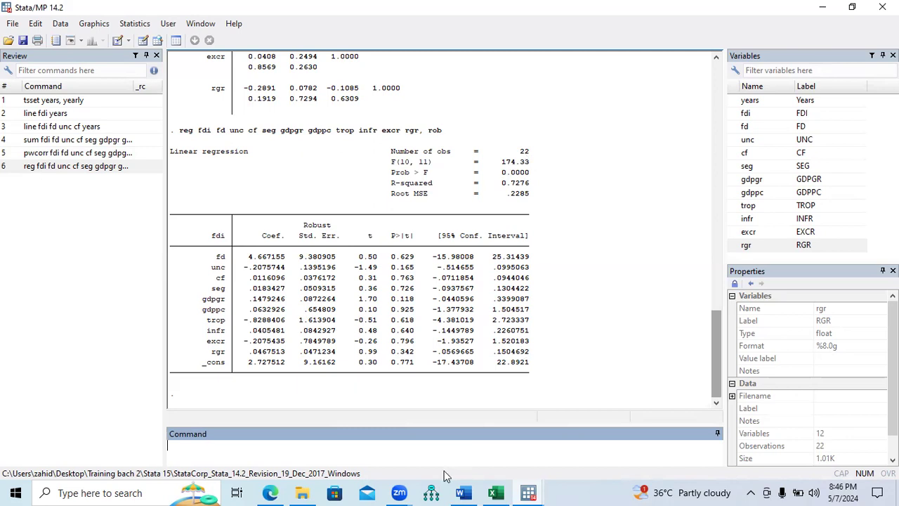
- Switch to Word, highlight the H0 unit root hypothesis, examine the ADF test syntax, and return to Stata's main window
click(462, 492)
drag(893, 230, 893, 160)
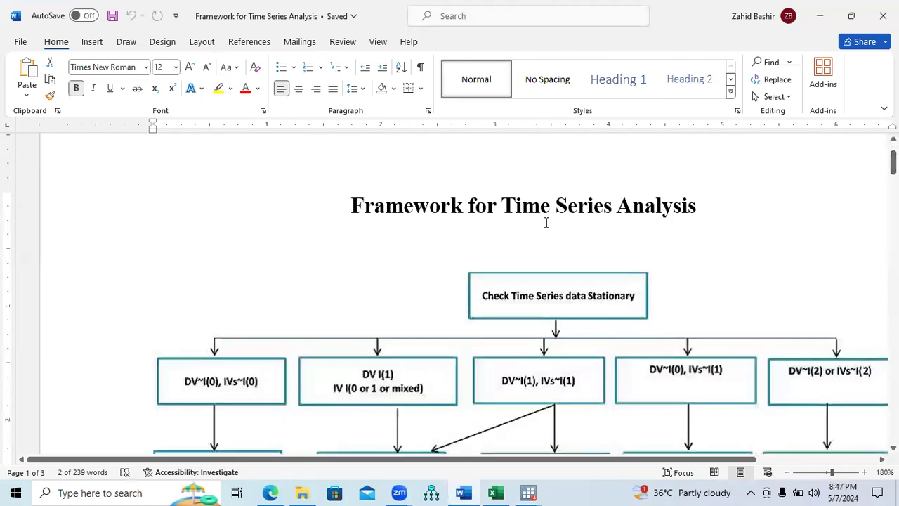
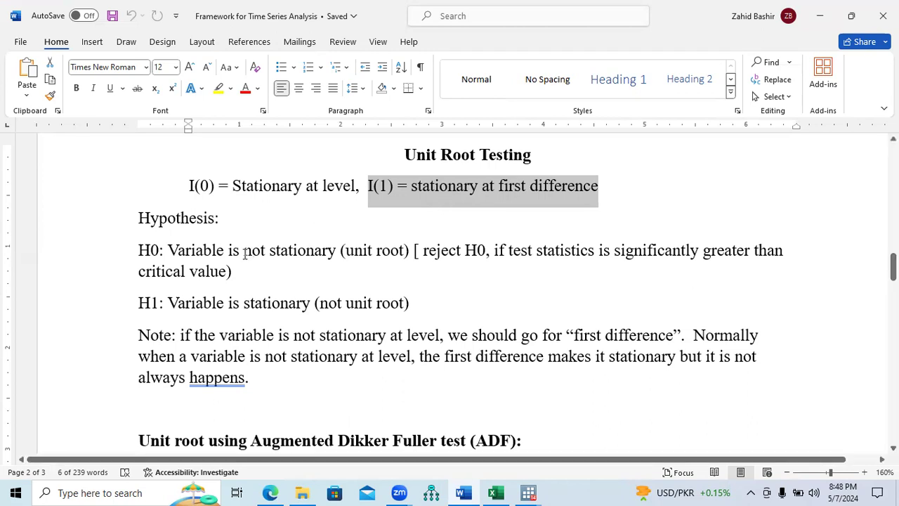
drag(168, 251, 455, 262)
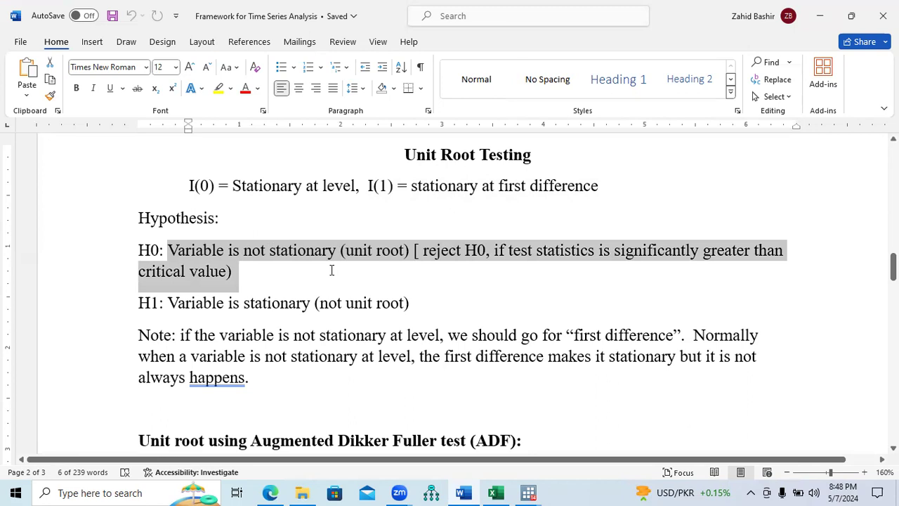
drag(298, 271, 307, 274)
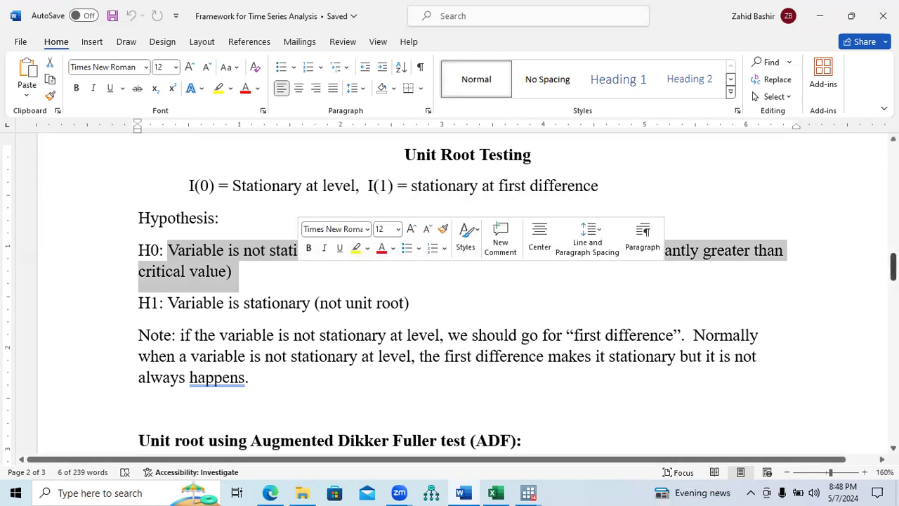
scroll(450, 295, down, 5)
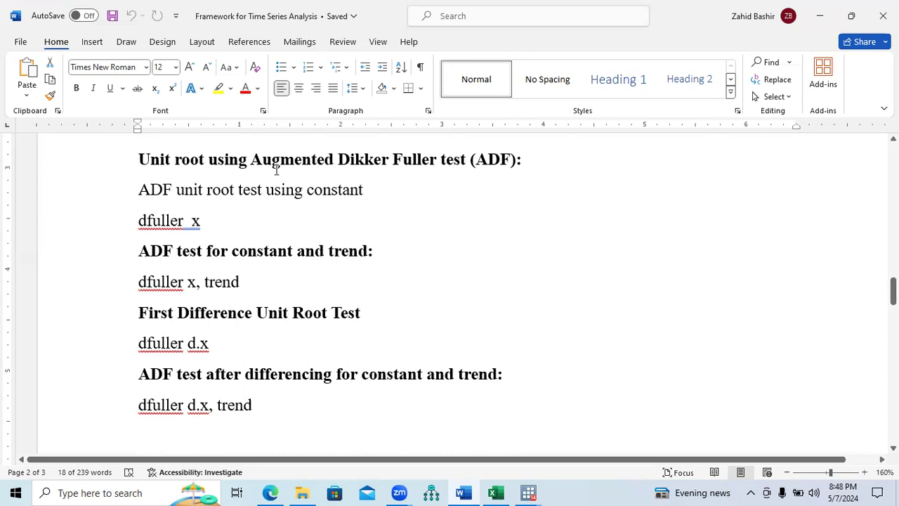
click(528, 492)
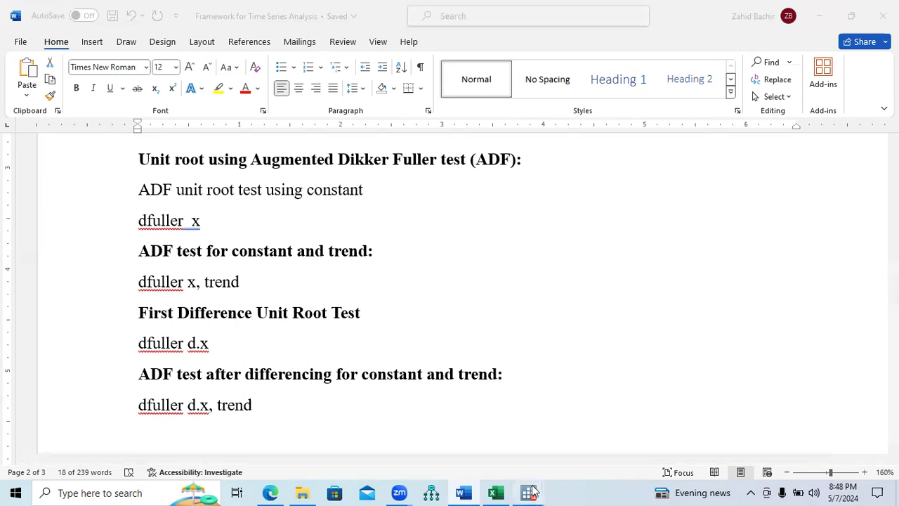
click(488, 449)
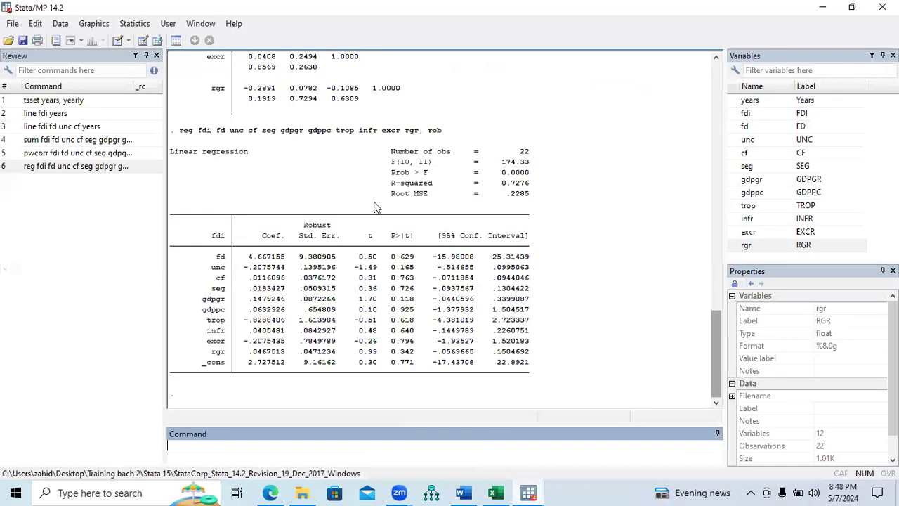
- Open the Augmented Dickey-Fuller unit-root test dialog and choose fdi as the variable
click(135, 25)
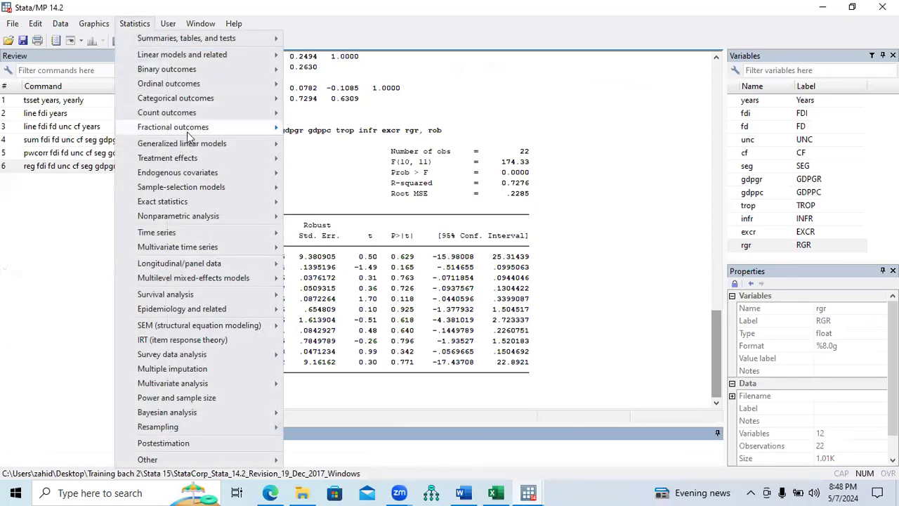
mouse_move(196, 241)
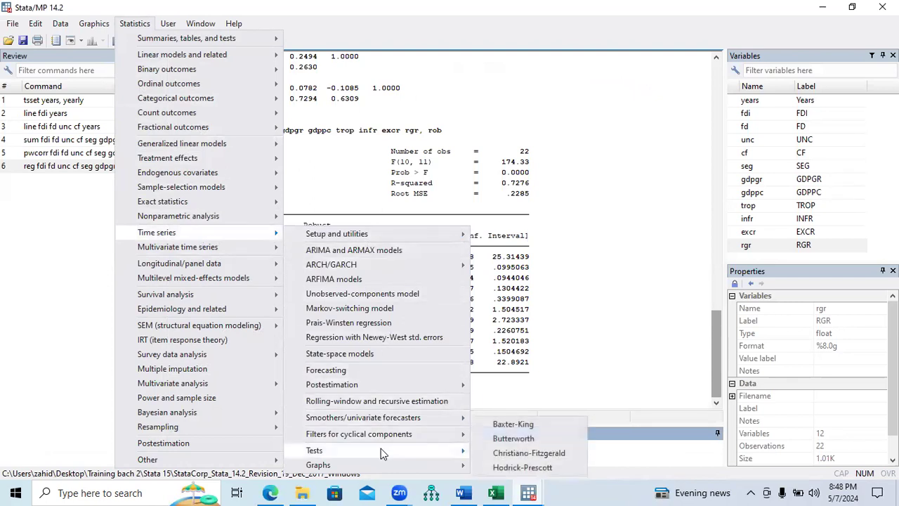
mouse_move(383, 453)
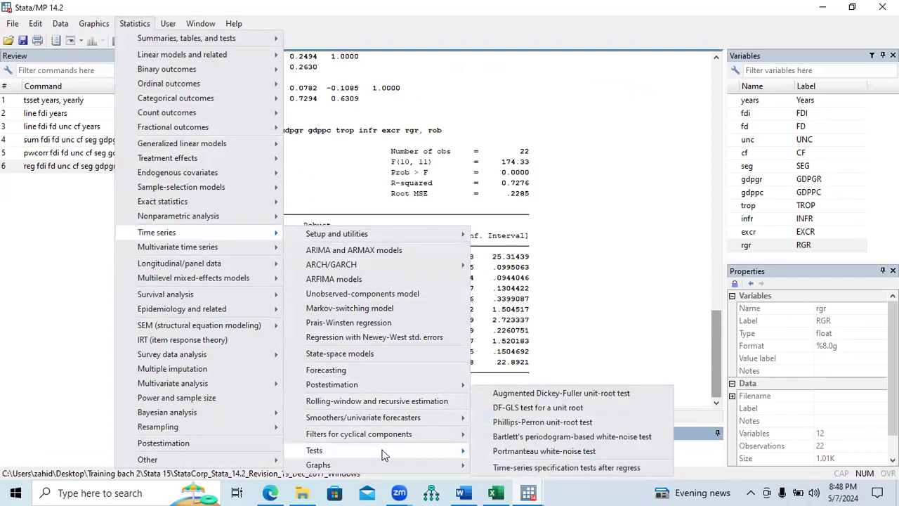
click(516, 399)
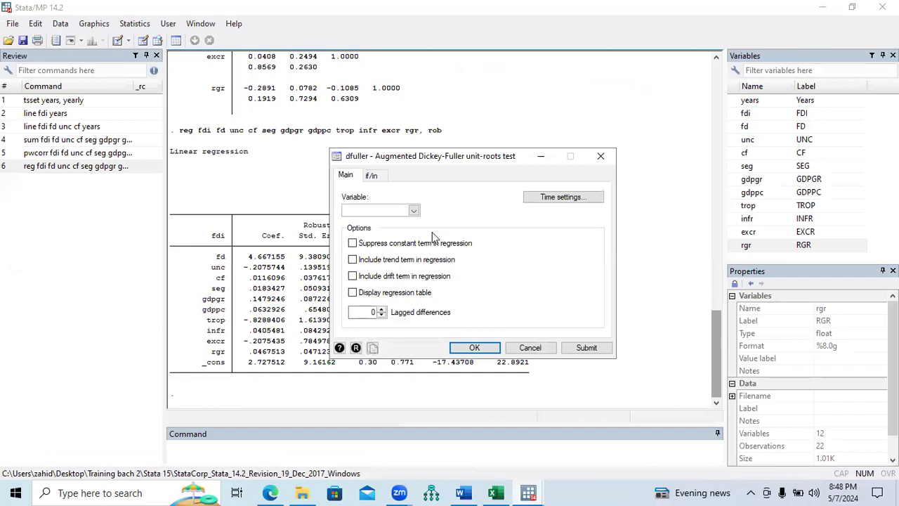
click(413, 211)
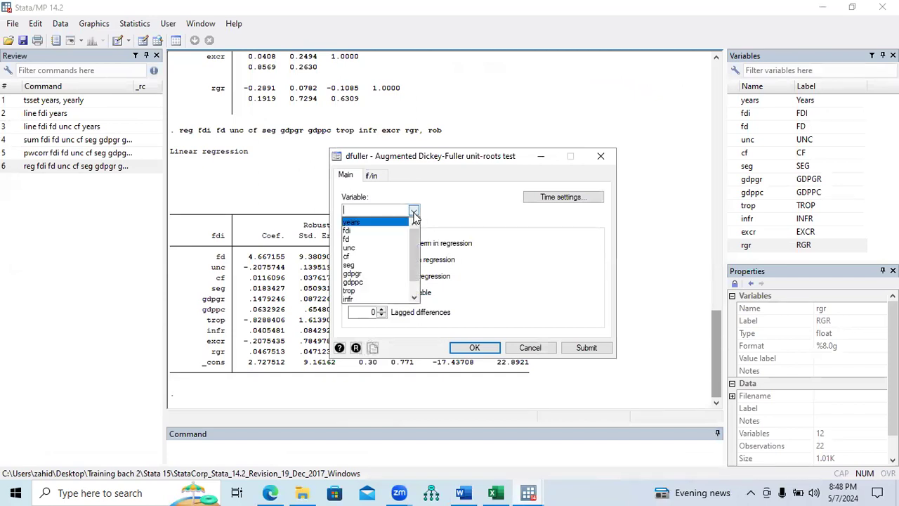
click(403, 239)
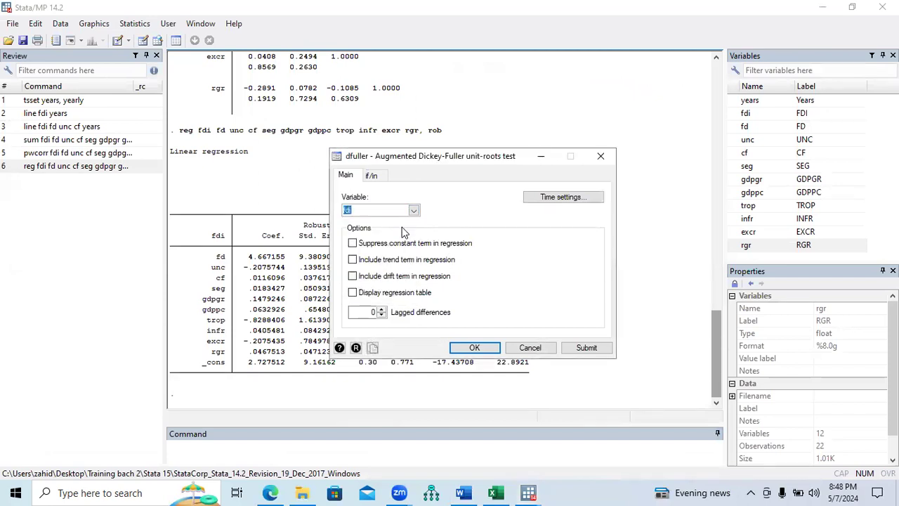
- Declare the dataset as time series from the test's time settings, with years as the time variable and a yearly unit
click(573, 200)
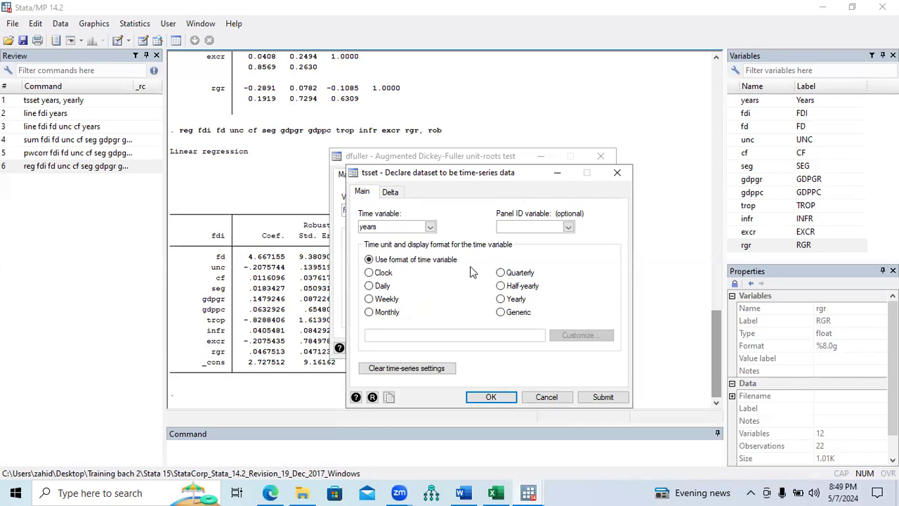
click(509, 299)
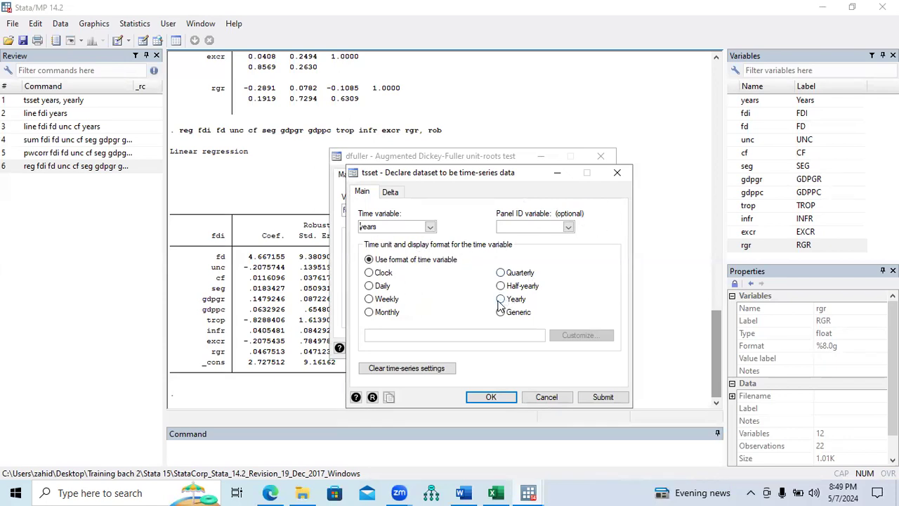
click(490, 396)
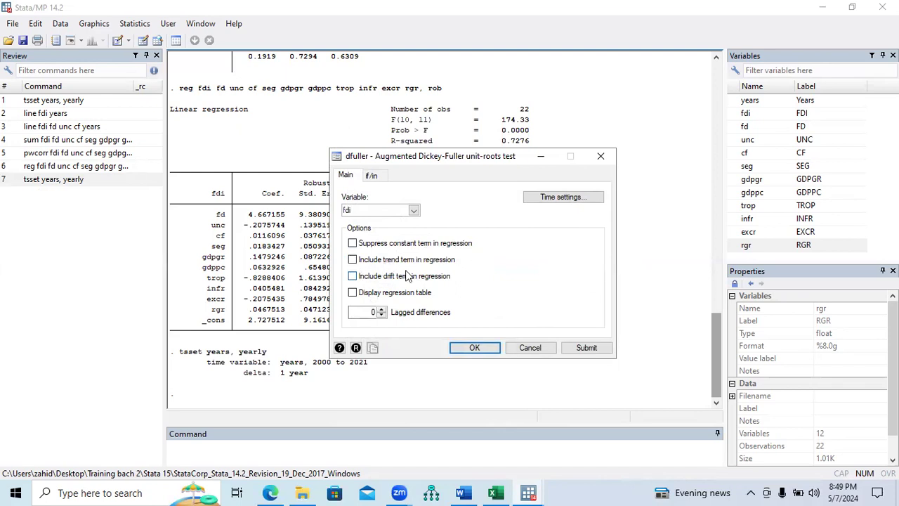
- Run the ADF test on fdi with a trend term and zero lagged differences, and highlight the test statistic and p-value
click(353, 259)
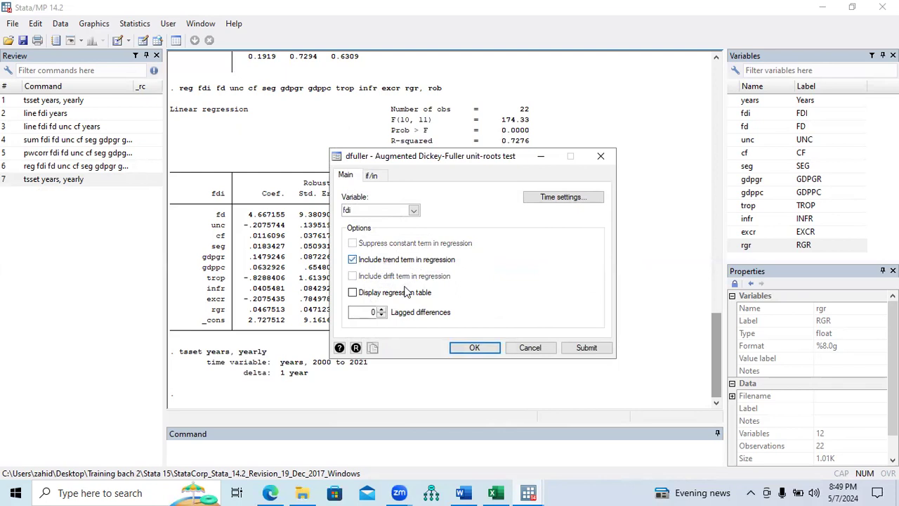
click(469, 347)
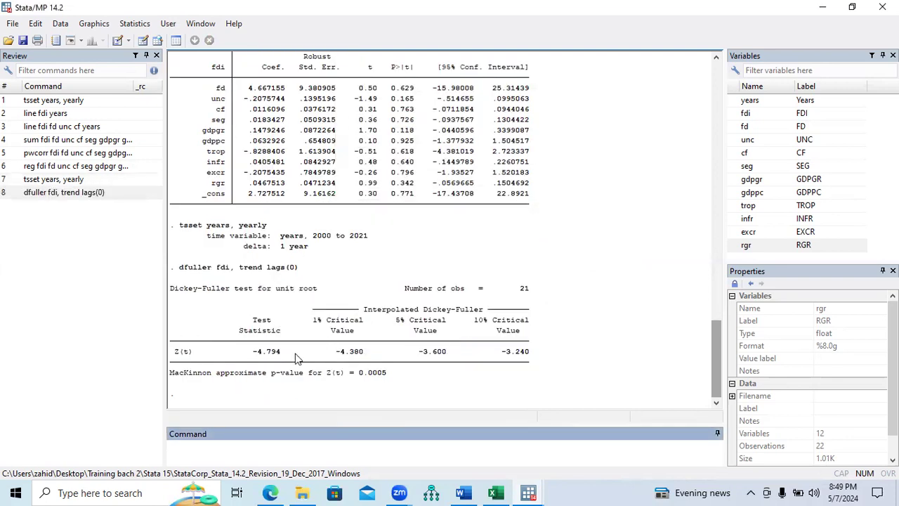
drag(250, 351, 286, 358)
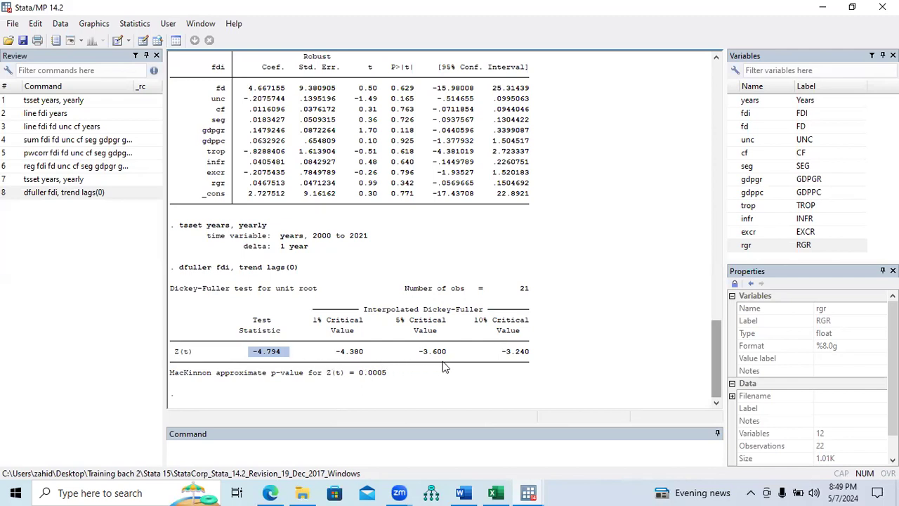
drag(273, 372, 385, 376)
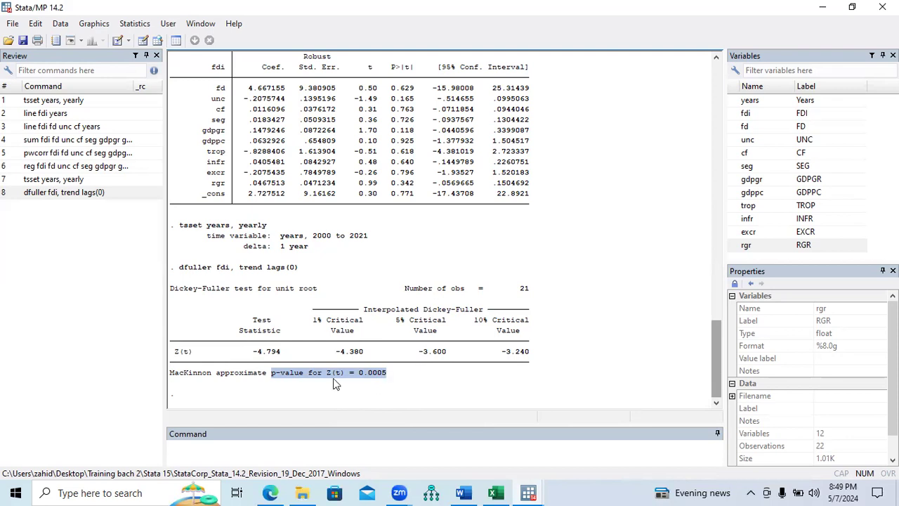
click(302, 327)
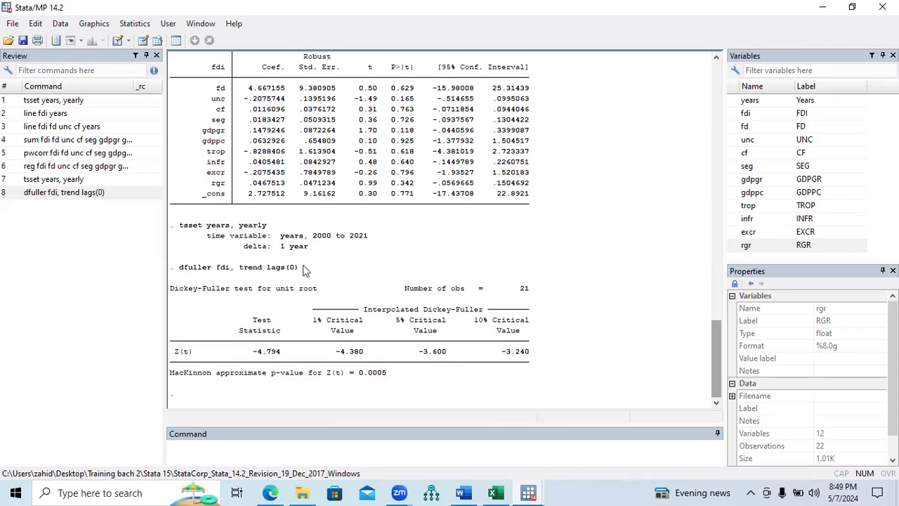
- Run dfuller d.fdi, trend lags(0) by reusing the level test's command, and highlight the first-difference test statistic and p-value
drag(299, 268, 181, 274)
key(ctrl+c)
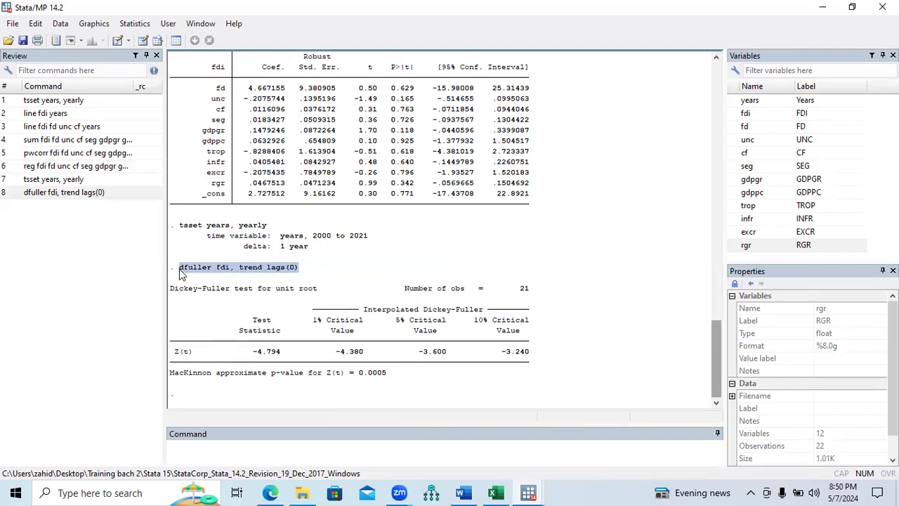
click(250, 450)
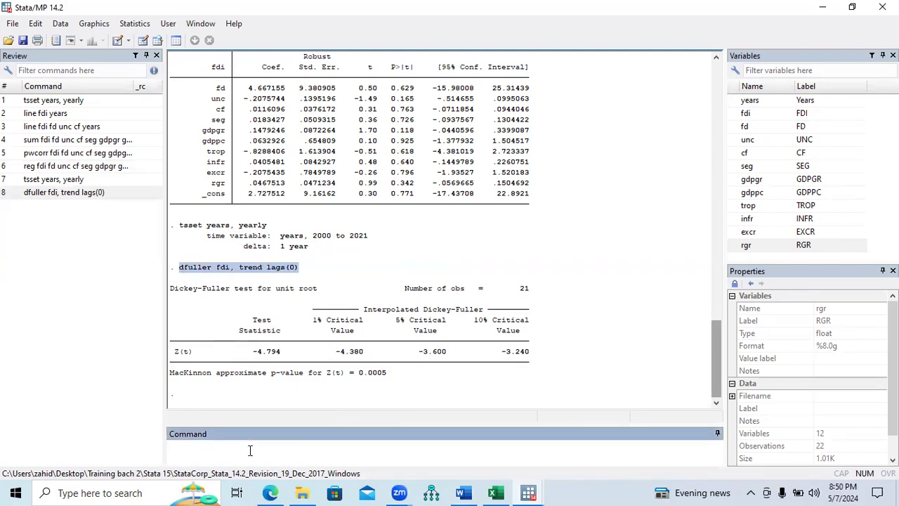
key(ctrl+v)
text(d.)
key(Return)
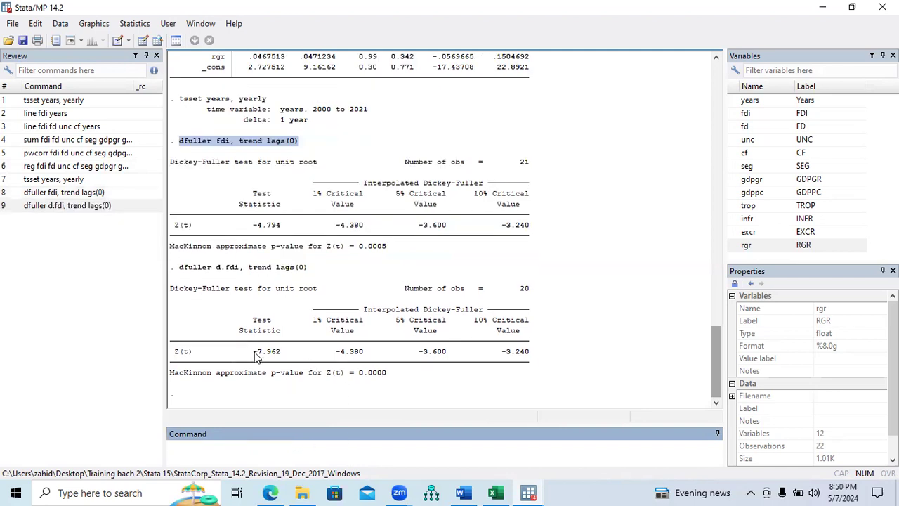
drag(253, 356, 283, 361)
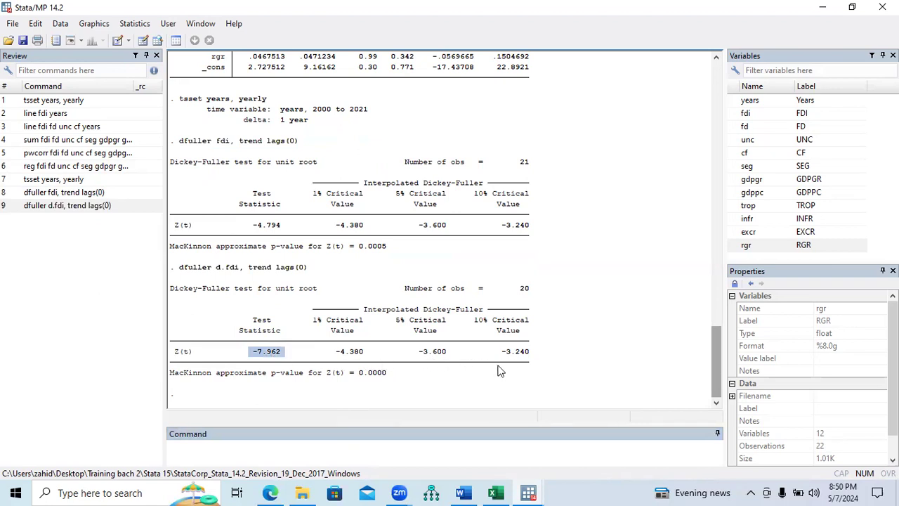
drag(350, 375, 387, 377)
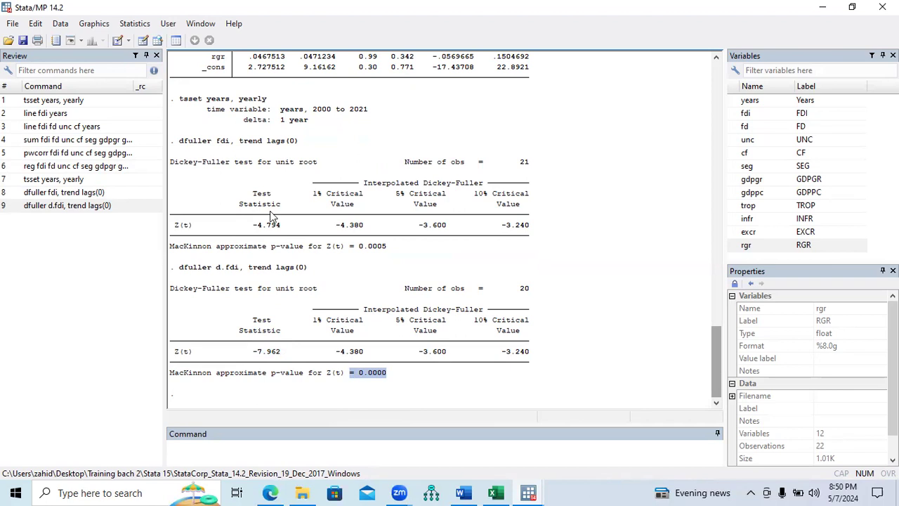
drag(181, 144, 244, 145)
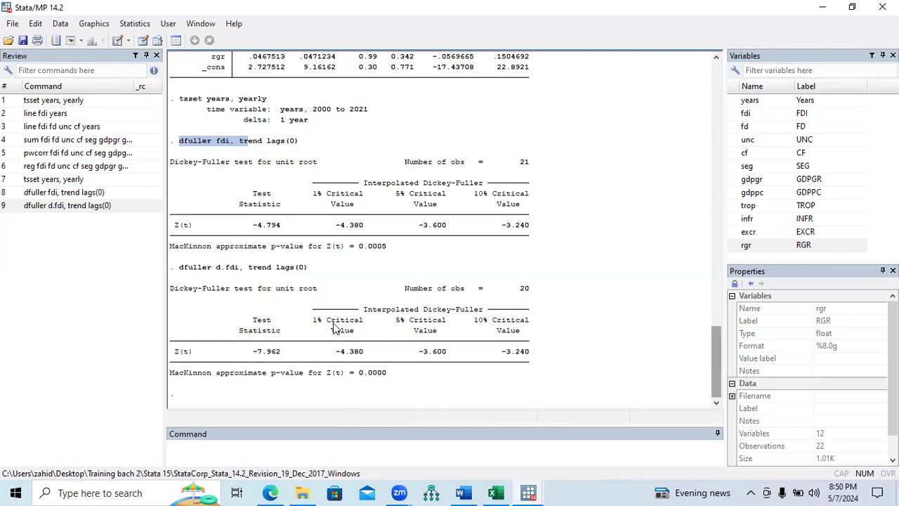
- Switch to the Word framework, find the sample ADF and PP results table, and highlight the ADF level and first-difference values for ES
click(463, 492)
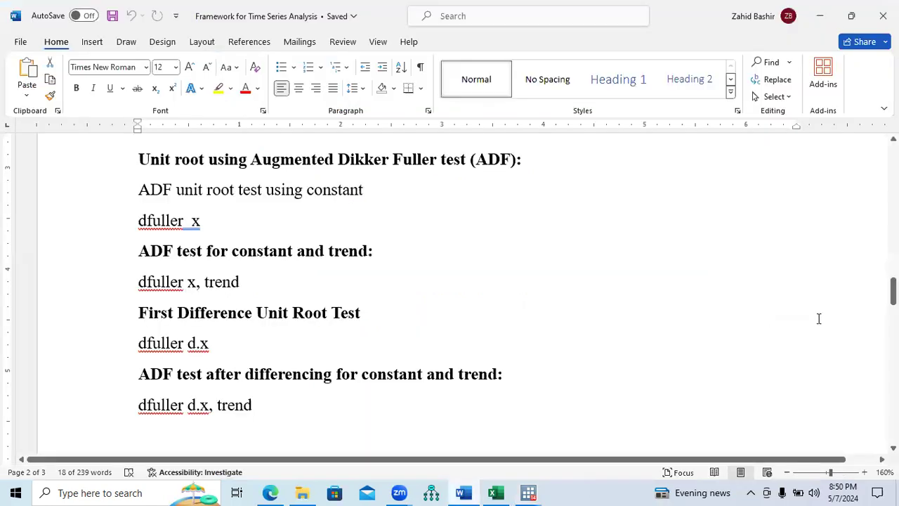
scroll(449, 295, down, 7)
scroll(449, 295, up, 3)
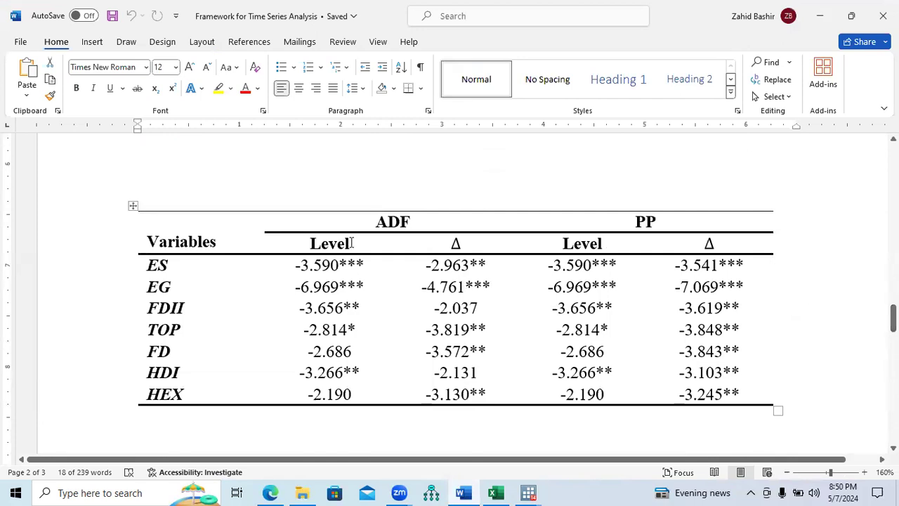
drag(298, 266, 356, 266)
drag(426, 266, 486, 266)
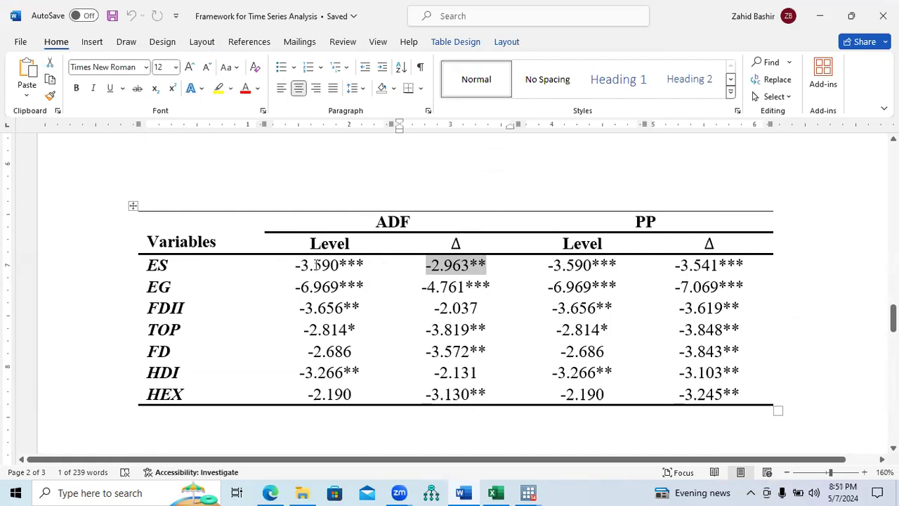
drag(301, 264, 333, 265)
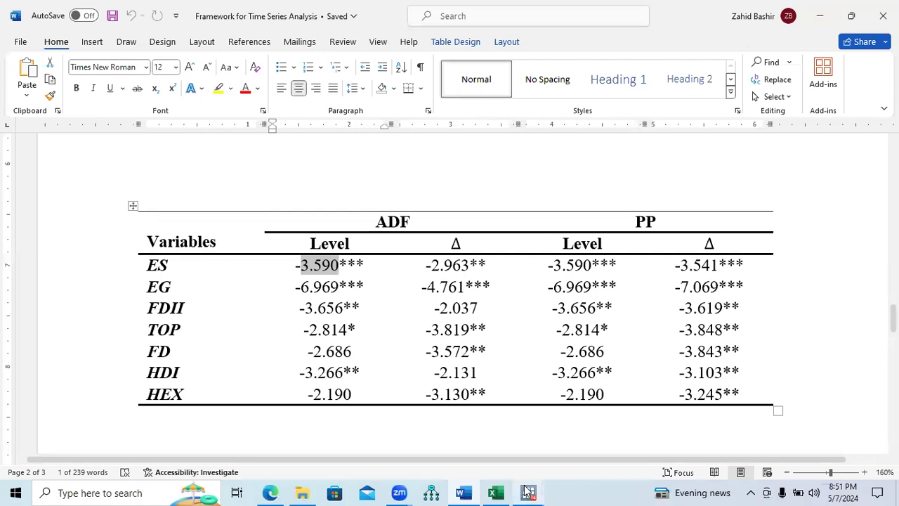
- Return to Stata's main window and highlight the ADF test statistics for fdi in first difference and in level
mouse_move(528, 491)
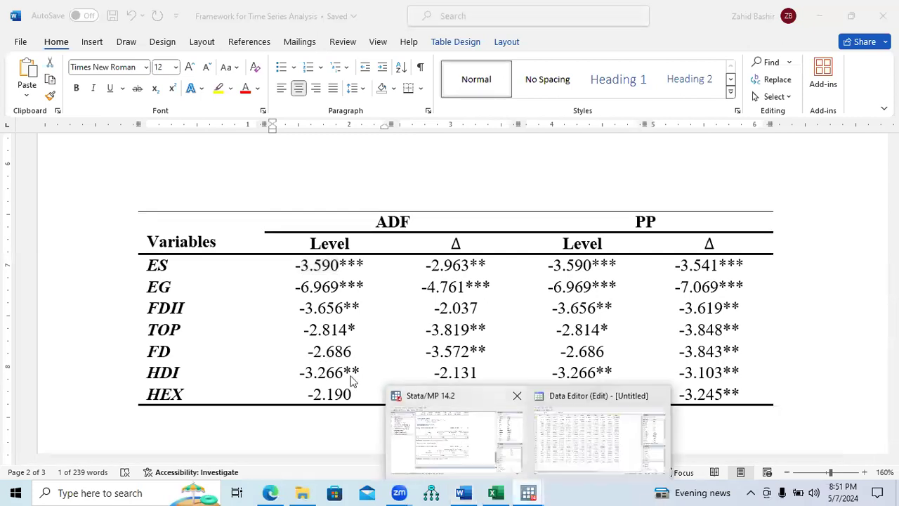
click(459, 435)
drag(253, 354, 279, 358)
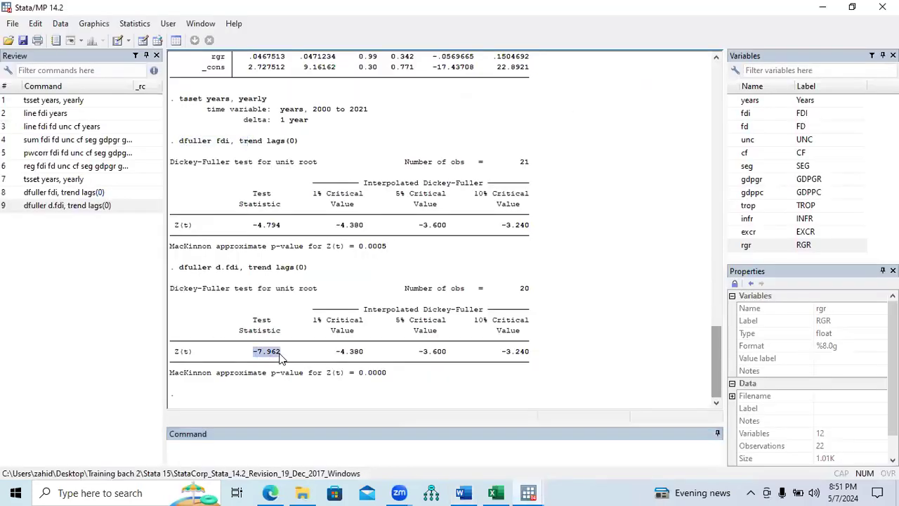
drag(254, 226, 279, 235)
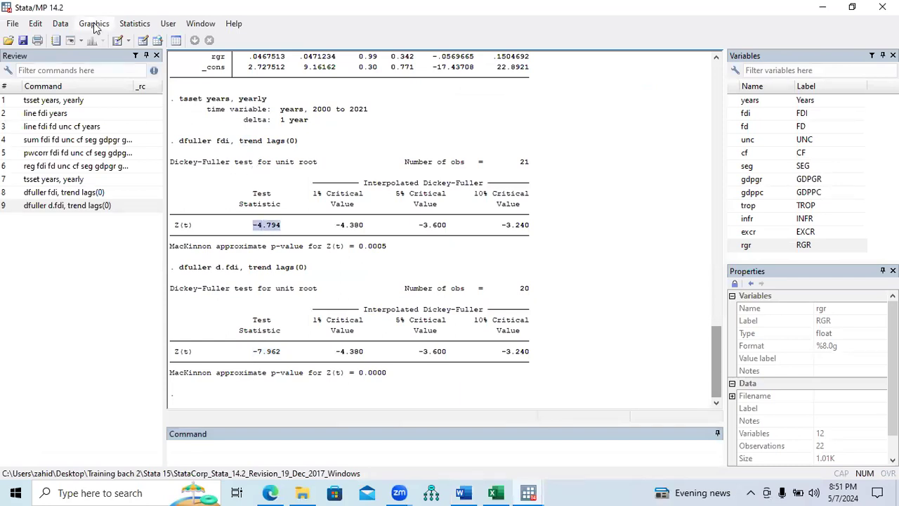
- Set up a Phillips-Perron unit-root test on fdi and declare years as the yearly time variable in its time settings
click(123, 24)
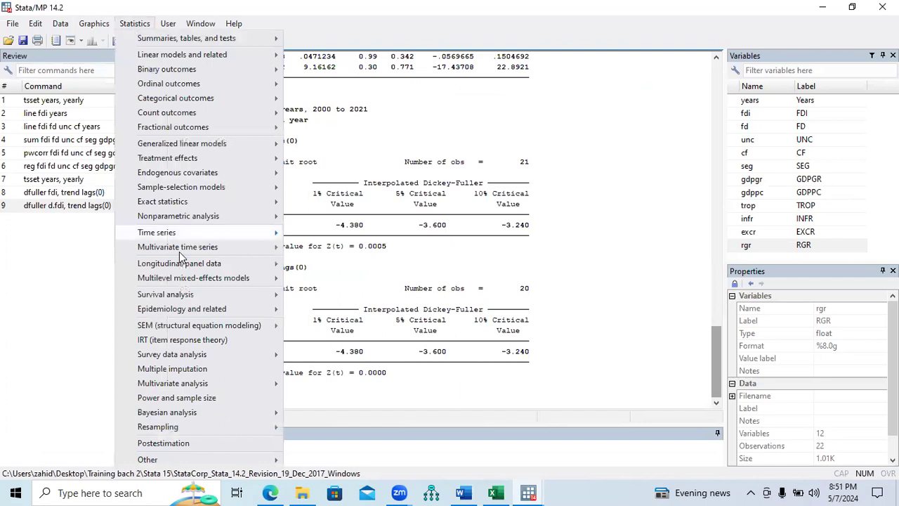
mouse_move(195, 235)
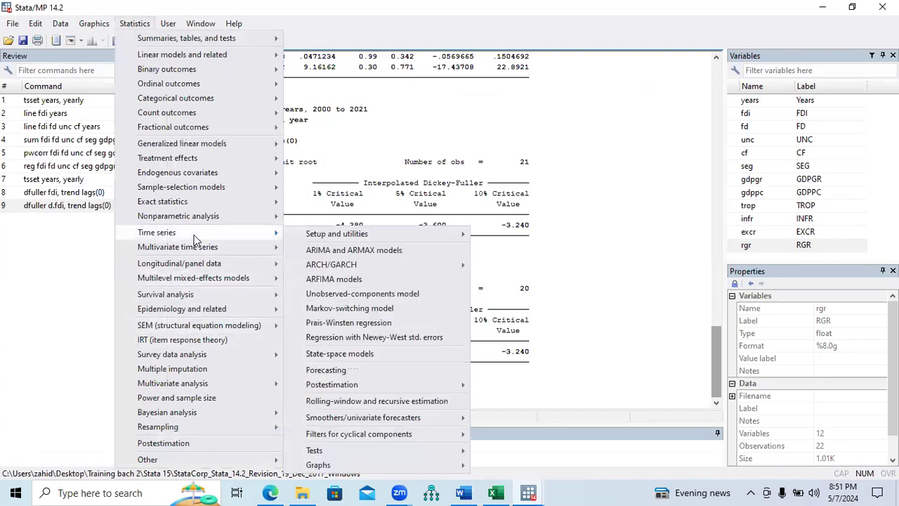
mouse_move(338, 452)
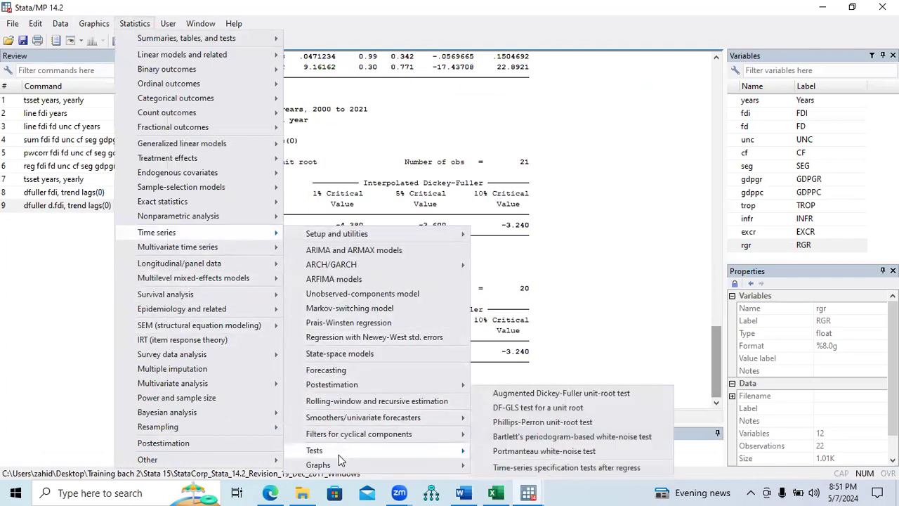
click(530, 424)
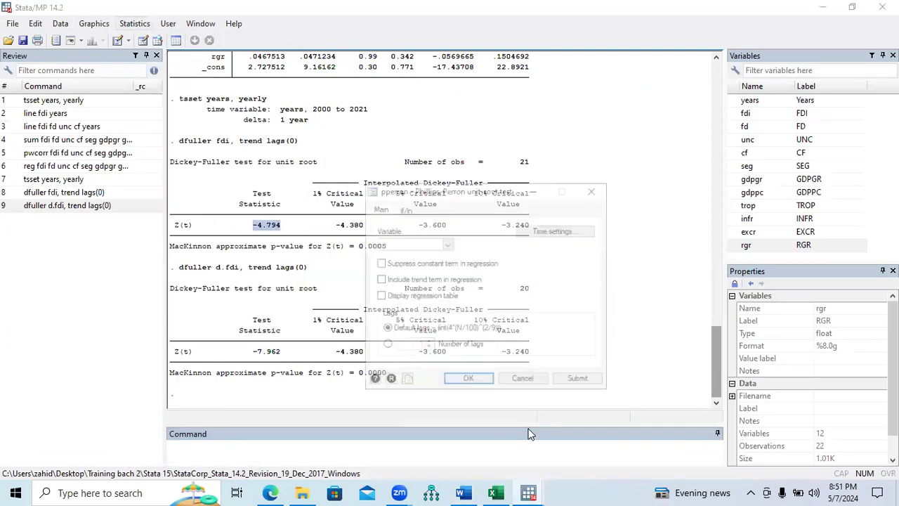
click(447, 244)
click(408, 263)
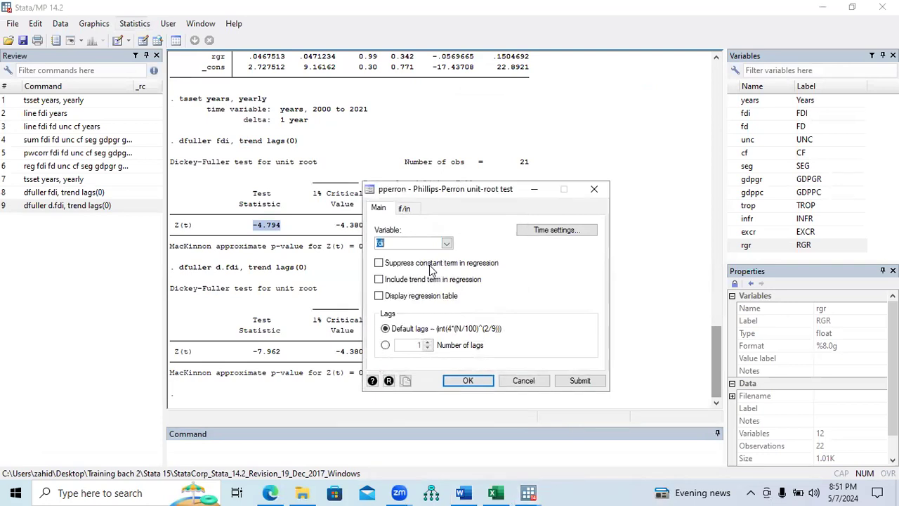
click(552, 232)
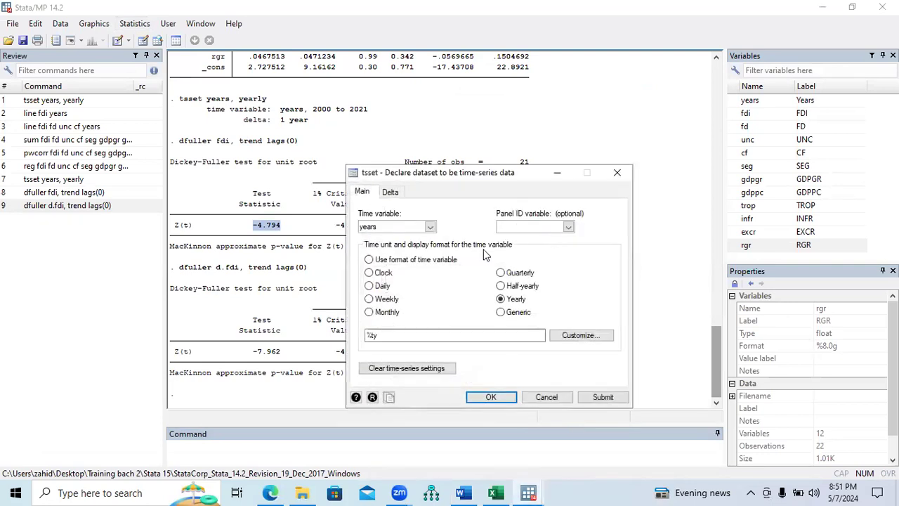
click(494, 398)
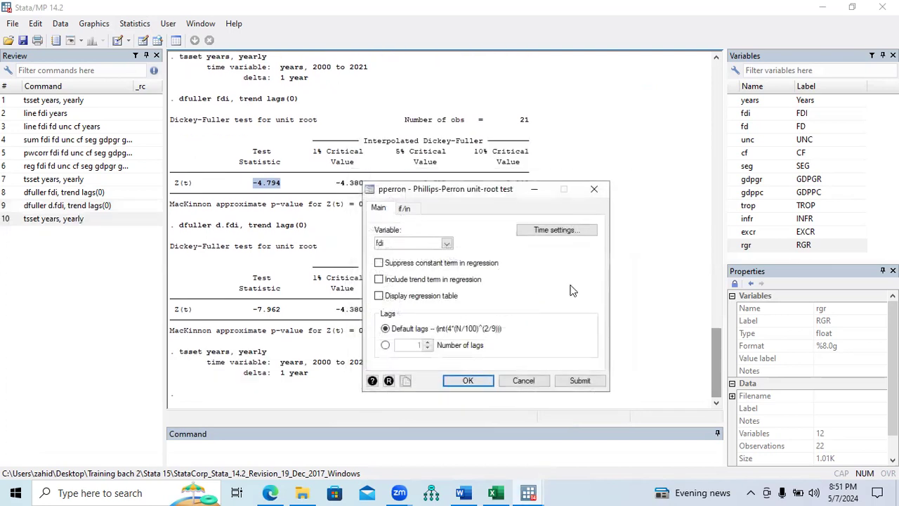
- Run the Phillips-Perron test on fdi with a trend term and default lags, and highlight the Z(t) row and p-value
click(425, 281)
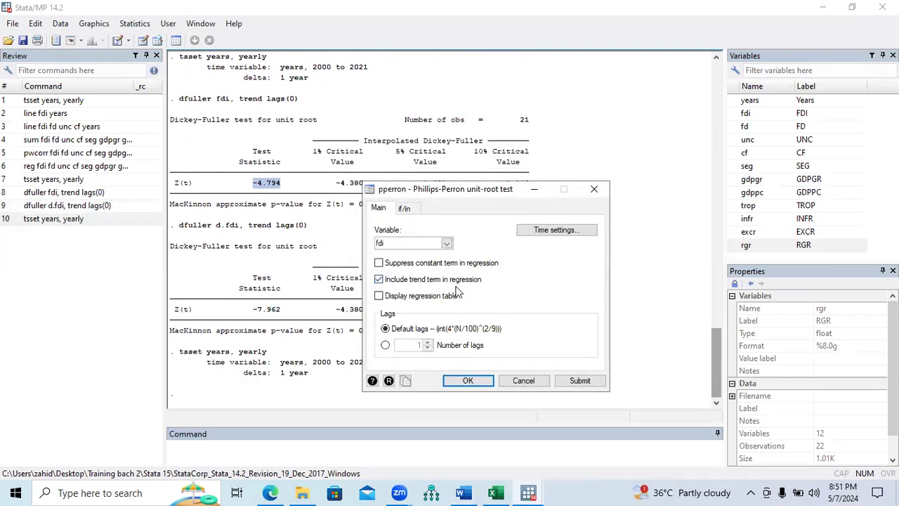
click(472, 380)
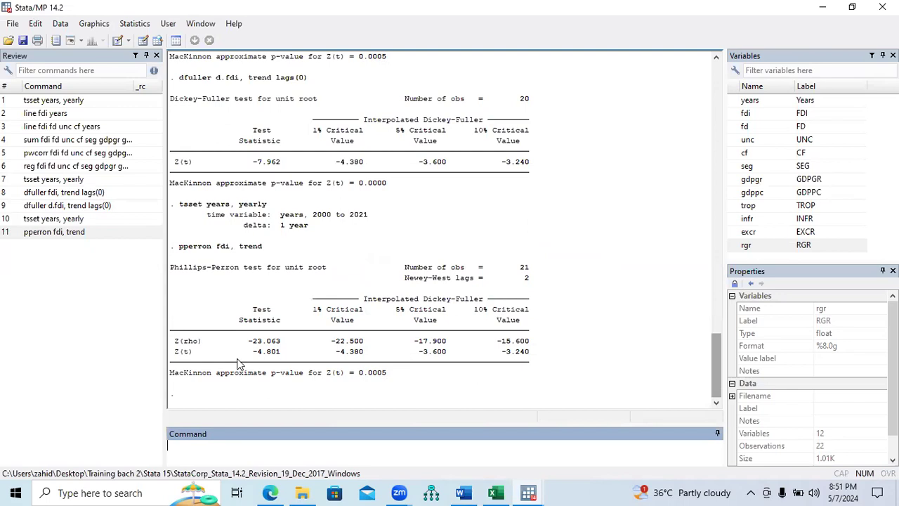
drag(181, 355, 528, 354)
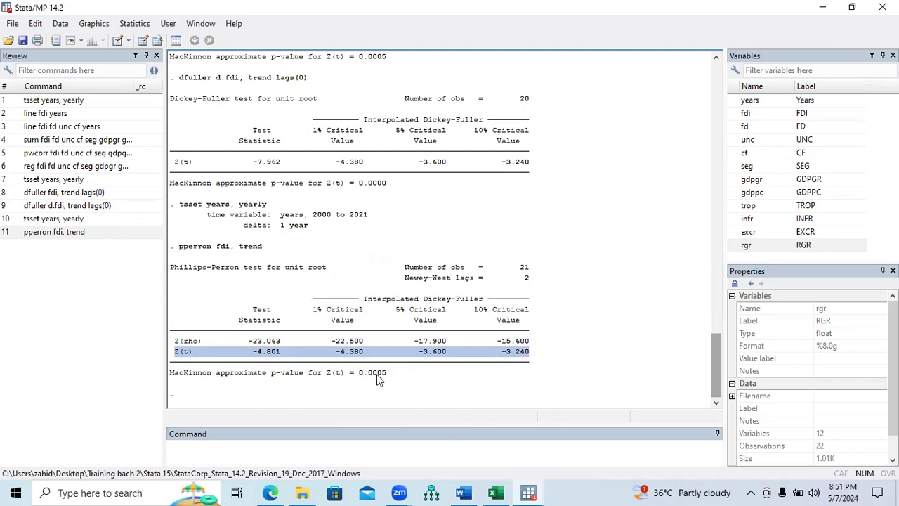
drag(388, 371, 326, 380)
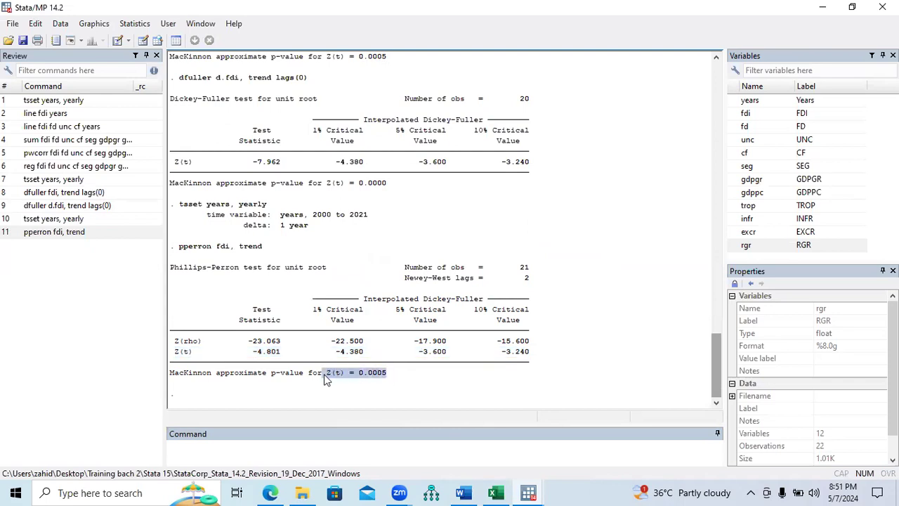
- Run pperron d.fdi, trend by reusing the level test's command, and highlight the Z(t) statistic, critical values and p-value
drag(264, 247, 181, 251)
key(ctrl+c)
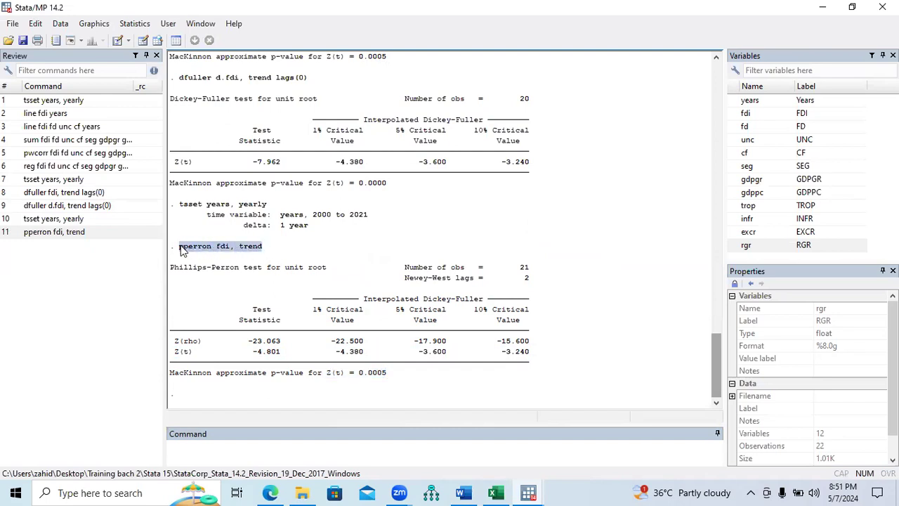
click(257, 447)
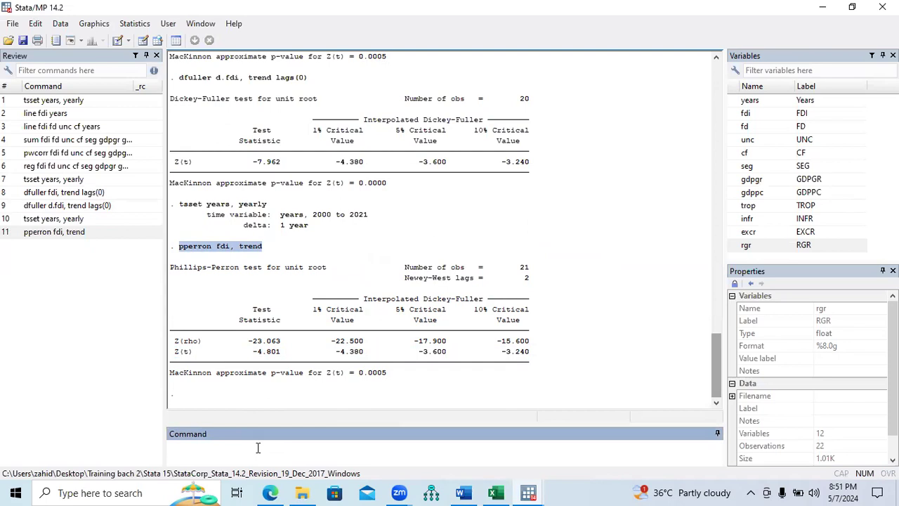
key(ctrl+v)
text(d.)
key(Return)
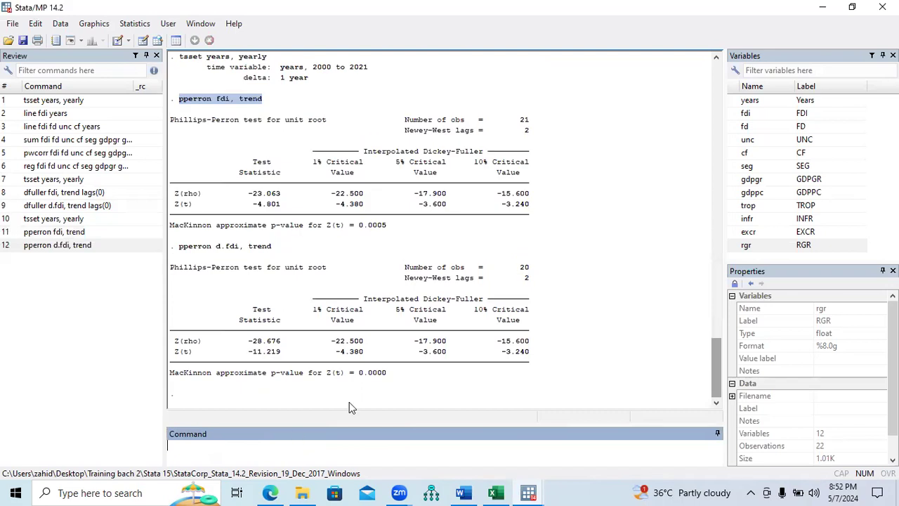
drag(248, 351, 277, 355)
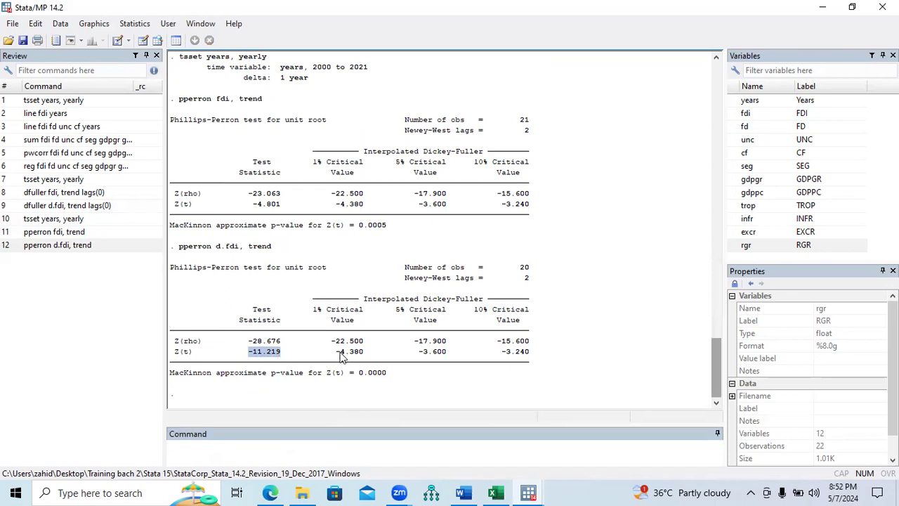
drag(340, 356, 525, 353)
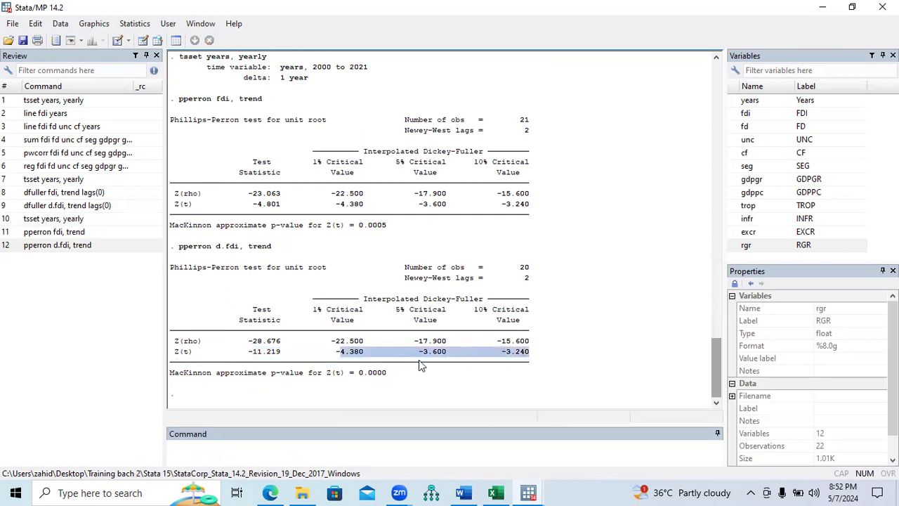
drag(393, 378, 333, 376)
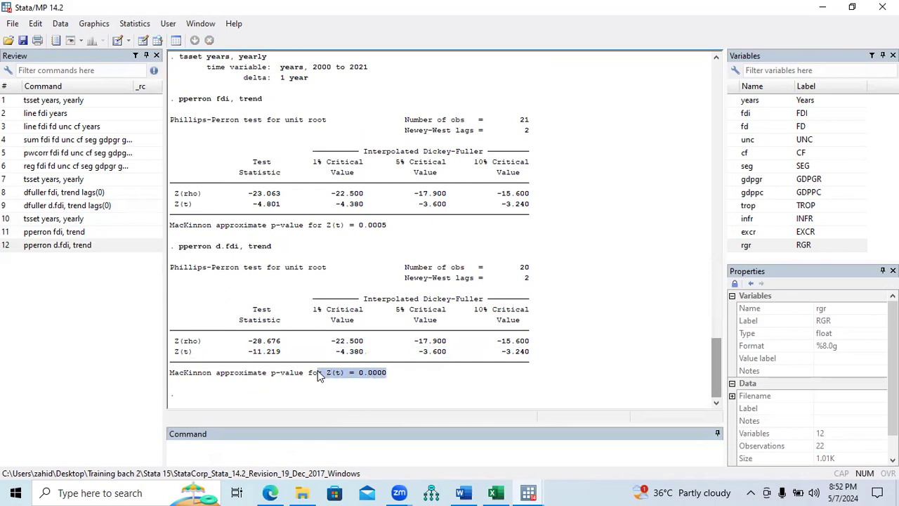
- Switch to Word, highlight the PP values for ES in the results table, and go back to the stationarity model-selection flowchart
click(464, 492)
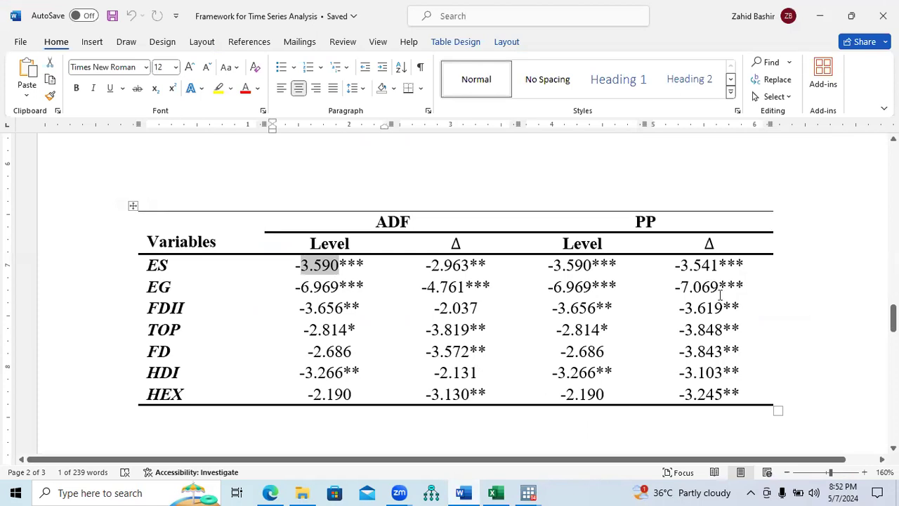
drag(683, 271, 717, 274)
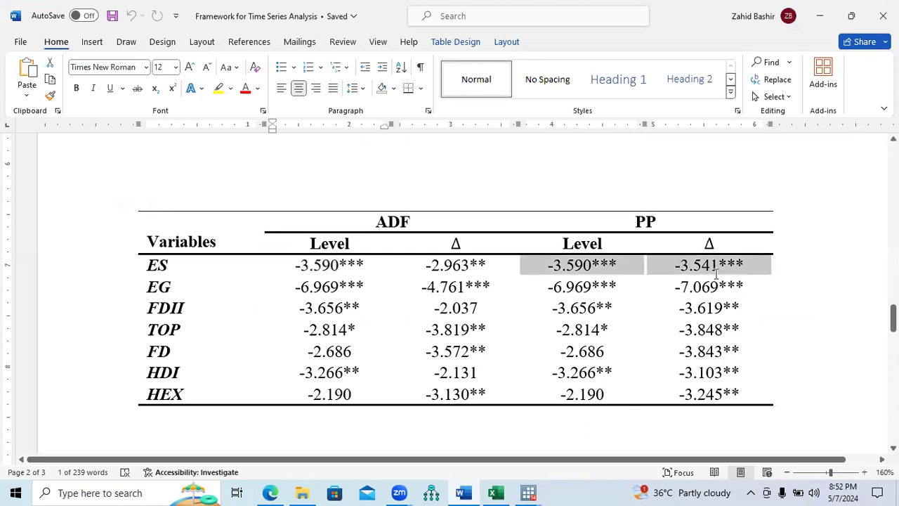
drag(893, 317, 893, 174)
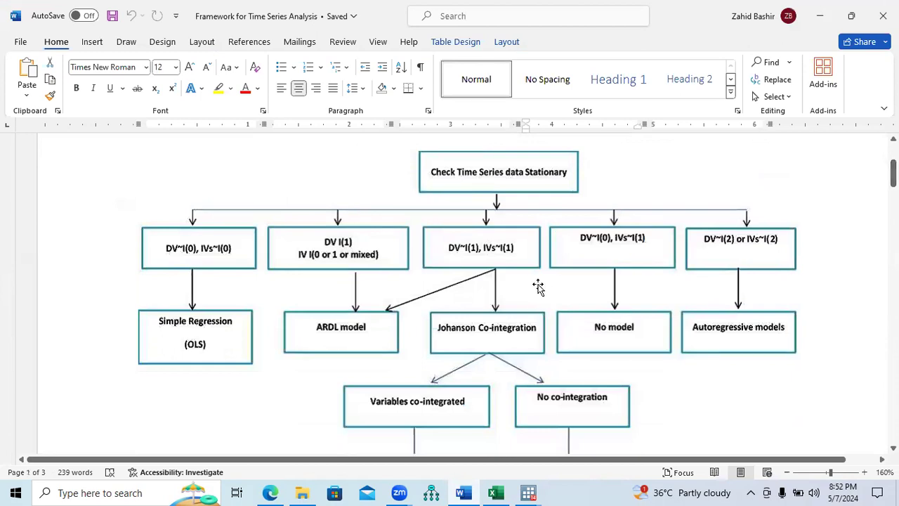